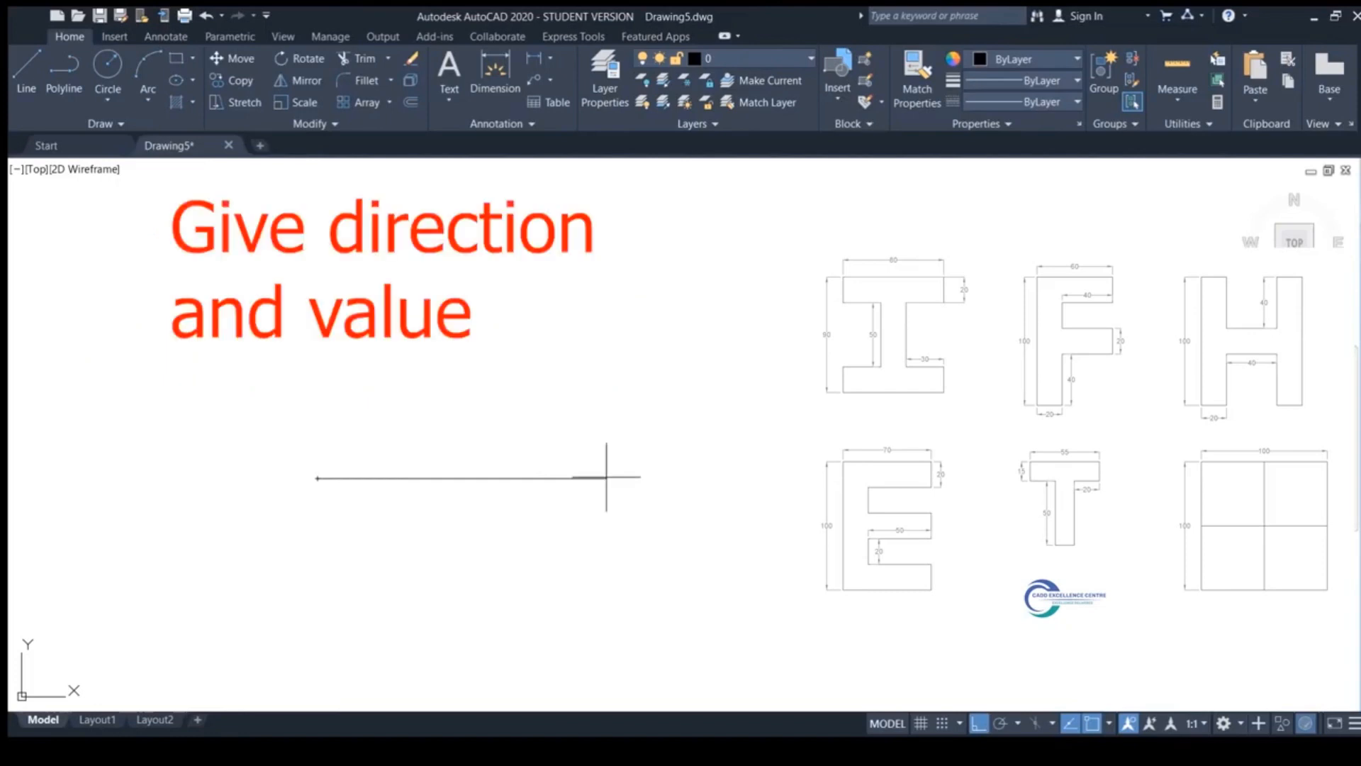
Step: Draw the letter I's 80-unit bottom edge and the 20-unit right end of its lower flange
text(60)
key(Return)
scroll(328, 450, up, 4)
middle_drag(329, 449, 398, 343)
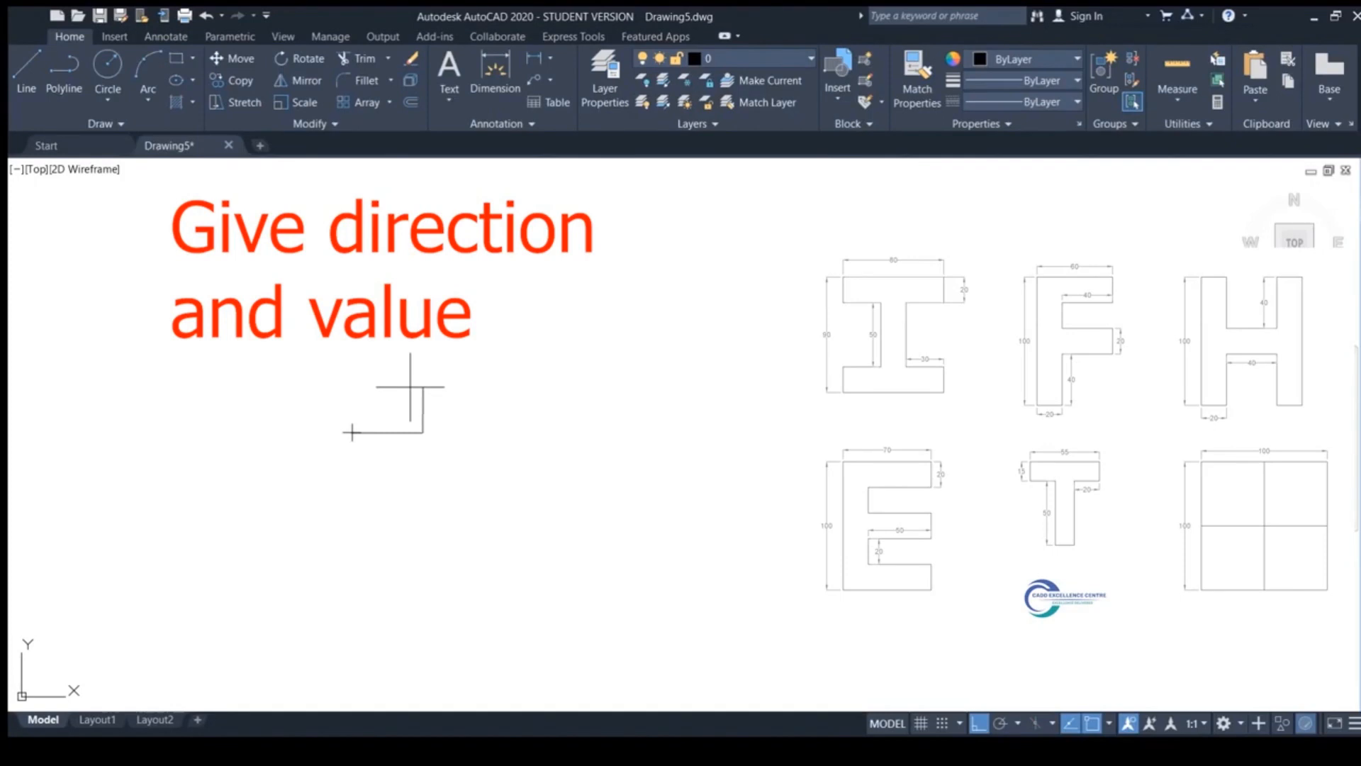
text(20)
key(Return)
Step: Continue the I outline 30 units left, 50 units up and 30 units right to form the right side of its web
text(20)
key(Return)
text(50)
key(Return)
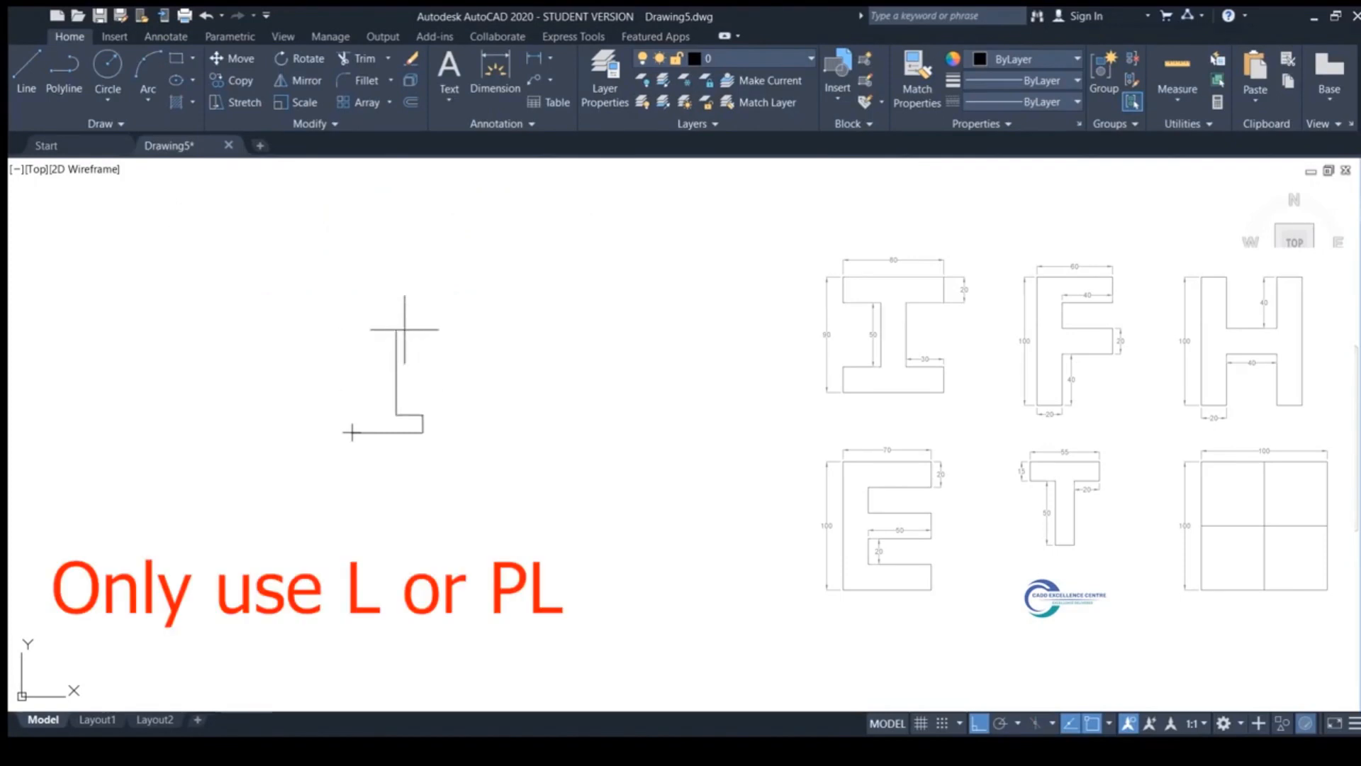
text(20)
key(Return)
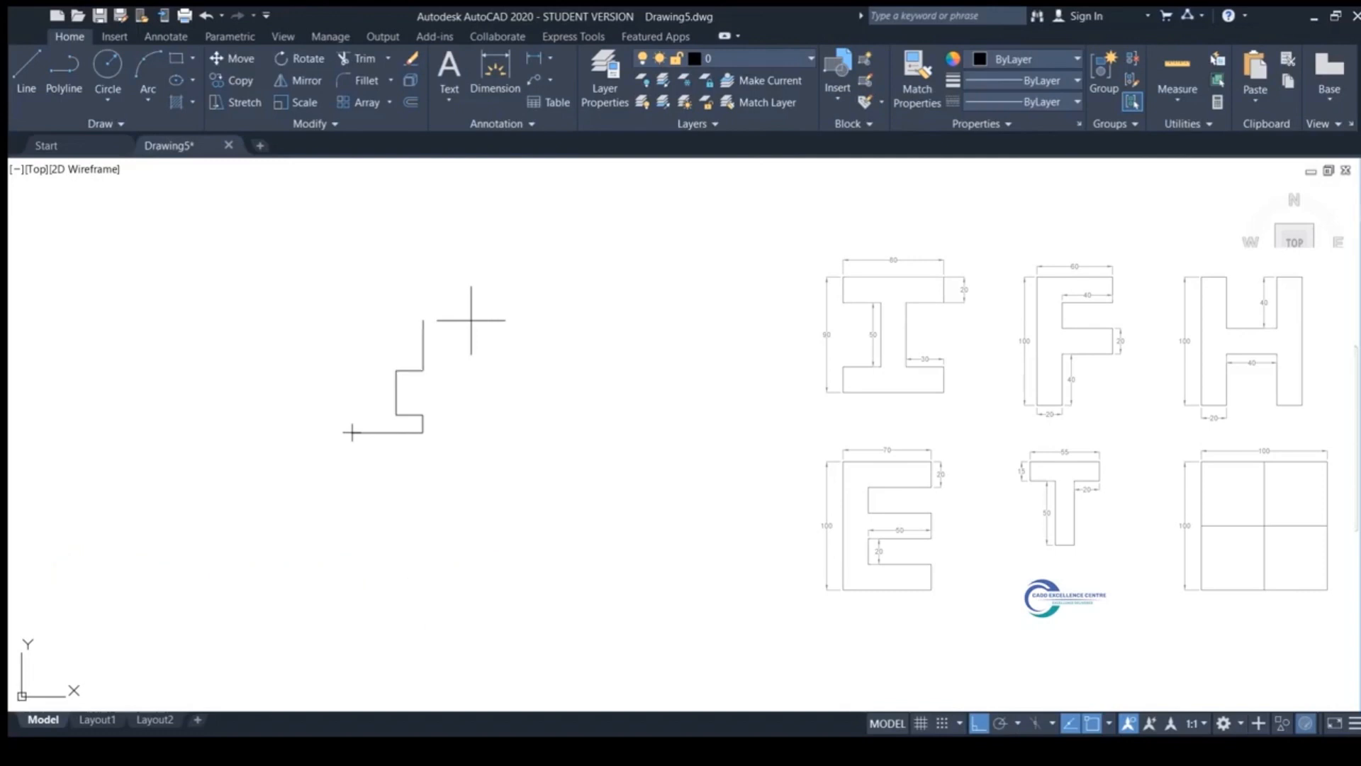
Step: Finish the I with a 20-unit-high, 80-unit-wide upper flange and close the outline down its left side to the start point
scroll(397, 393, up, 2)
text(80)
key(Return)
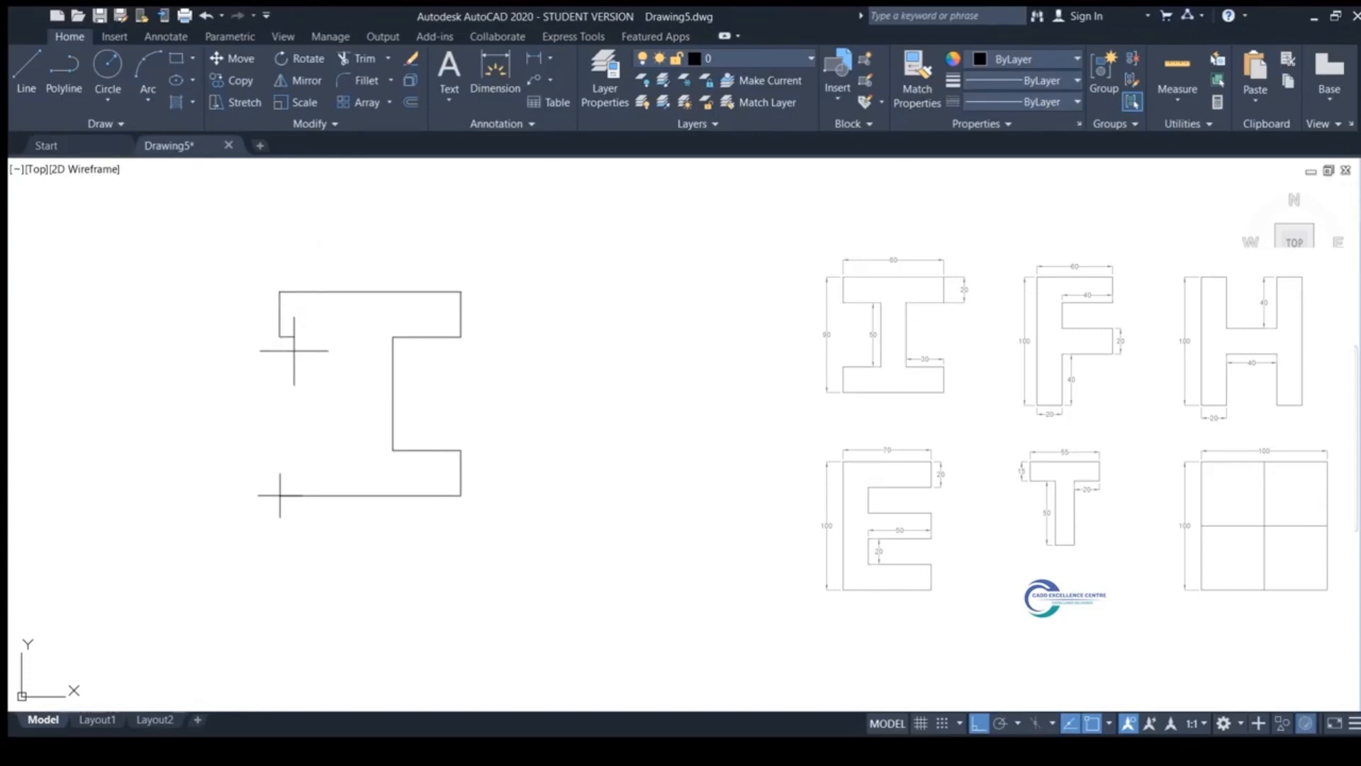
click(344, 339)
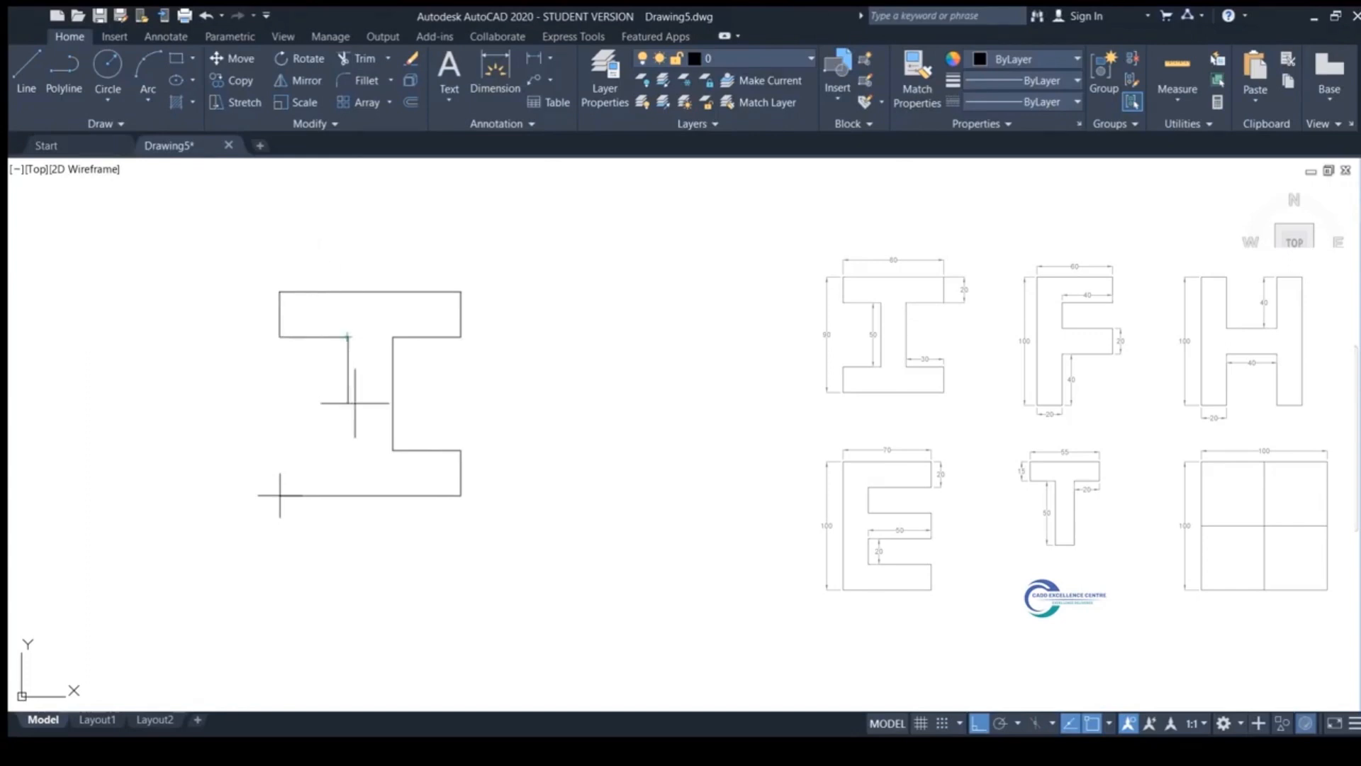
click(334, 397)
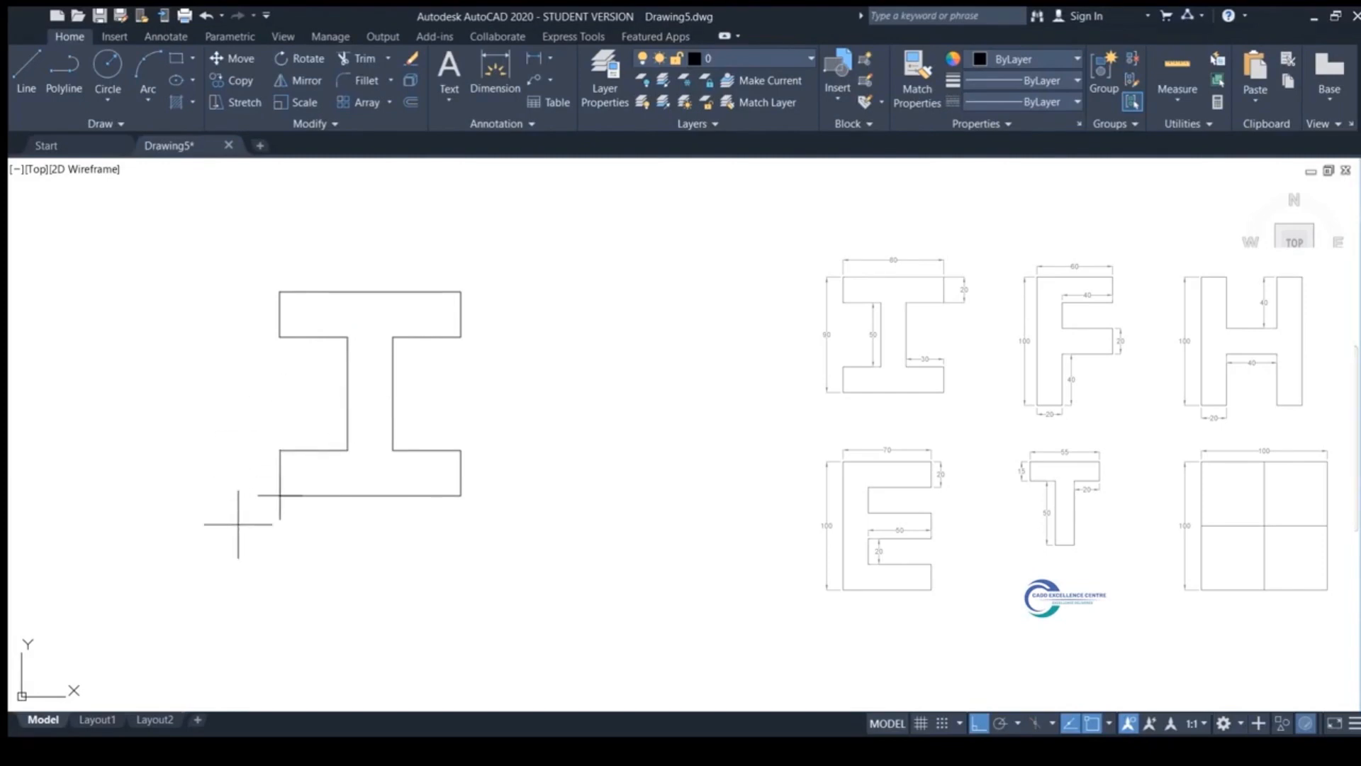
key(Escape)
scroll(372, 486, down, 2)
middle_drag(372, 485, 290, 429)
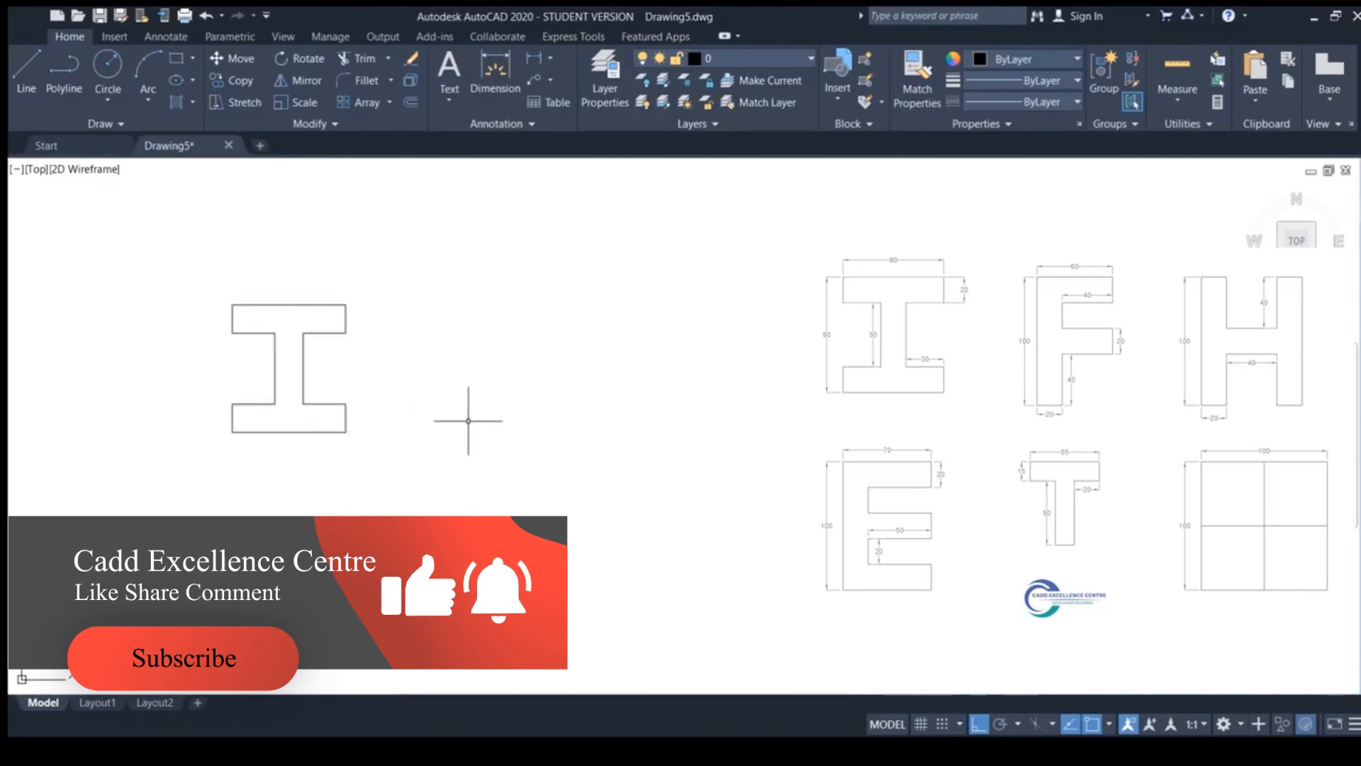
Step: Beside the I, draw the letter F's 100-unit left edge, 60-unit top edge and 20-unit right end of the top arm
click(422, 432)
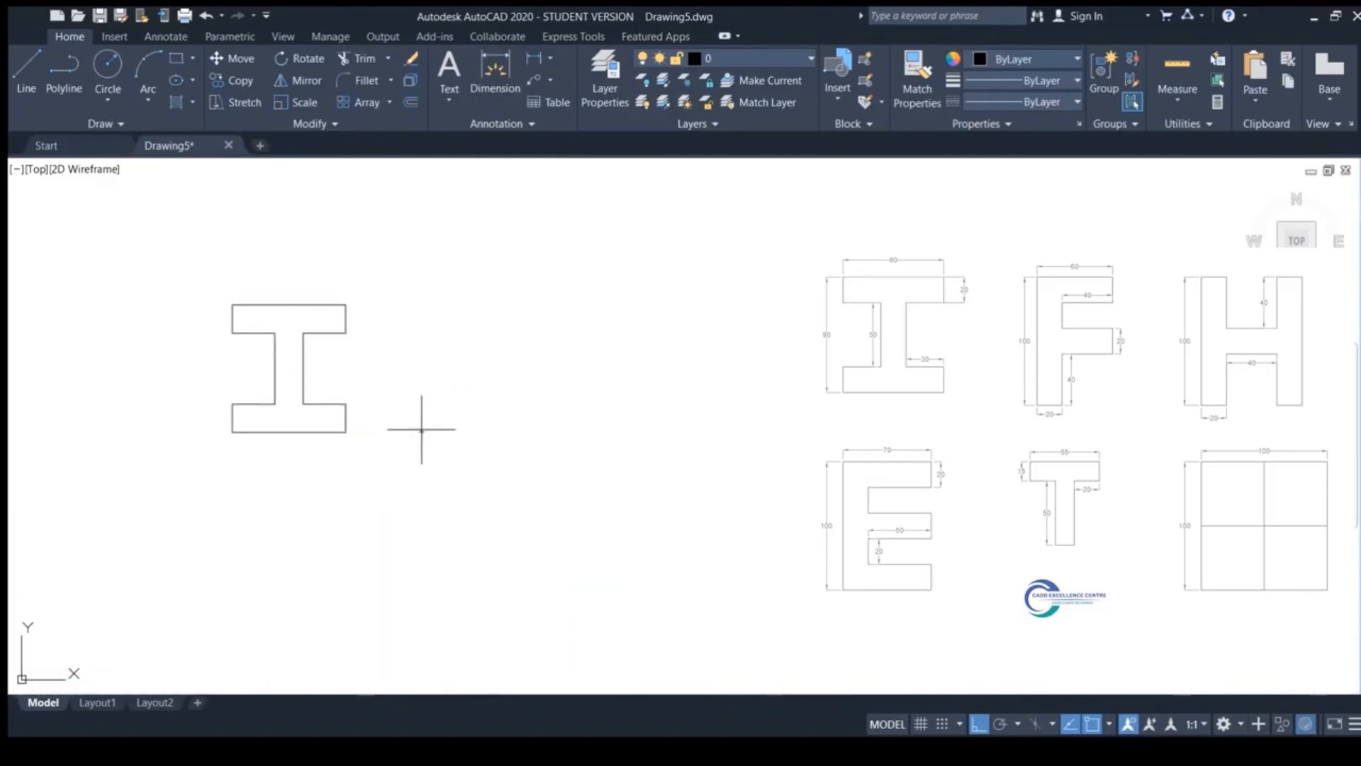
click(422, 291)
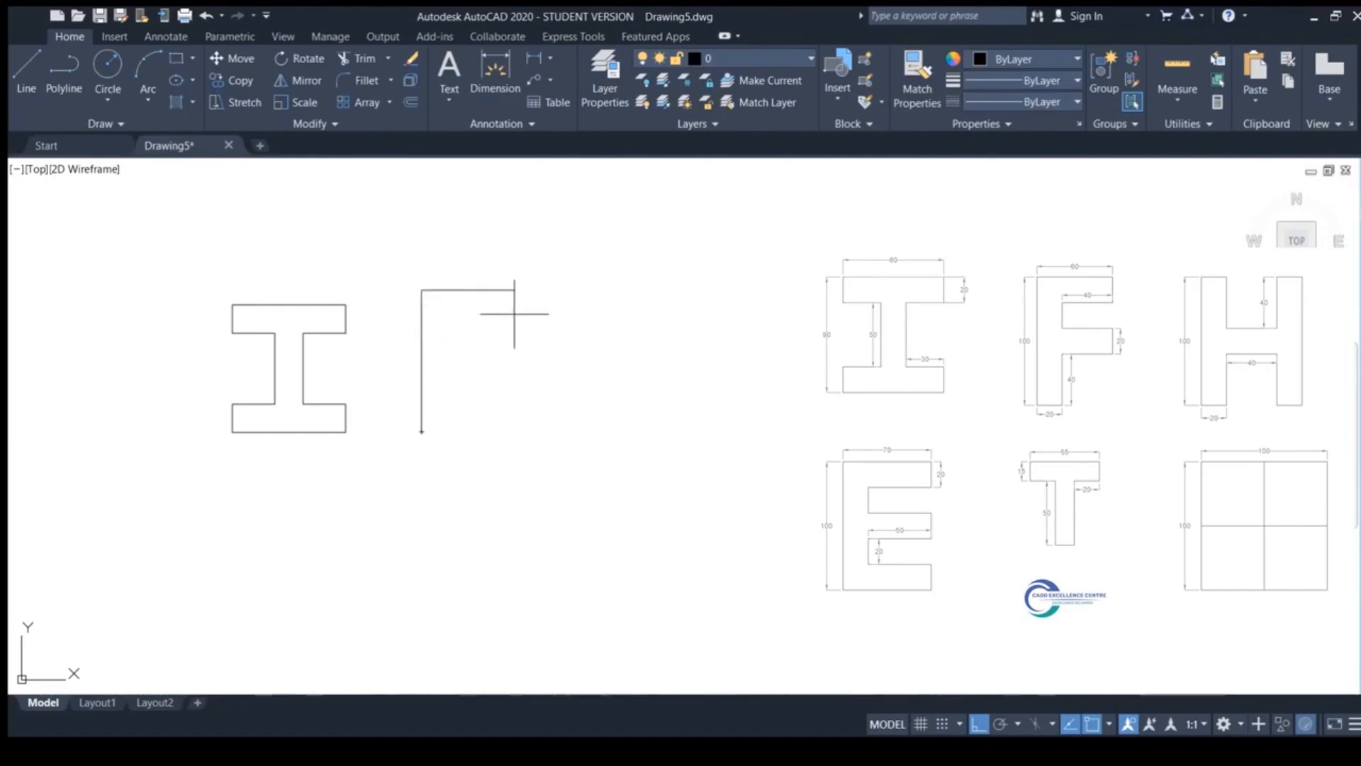
click(507, 292)
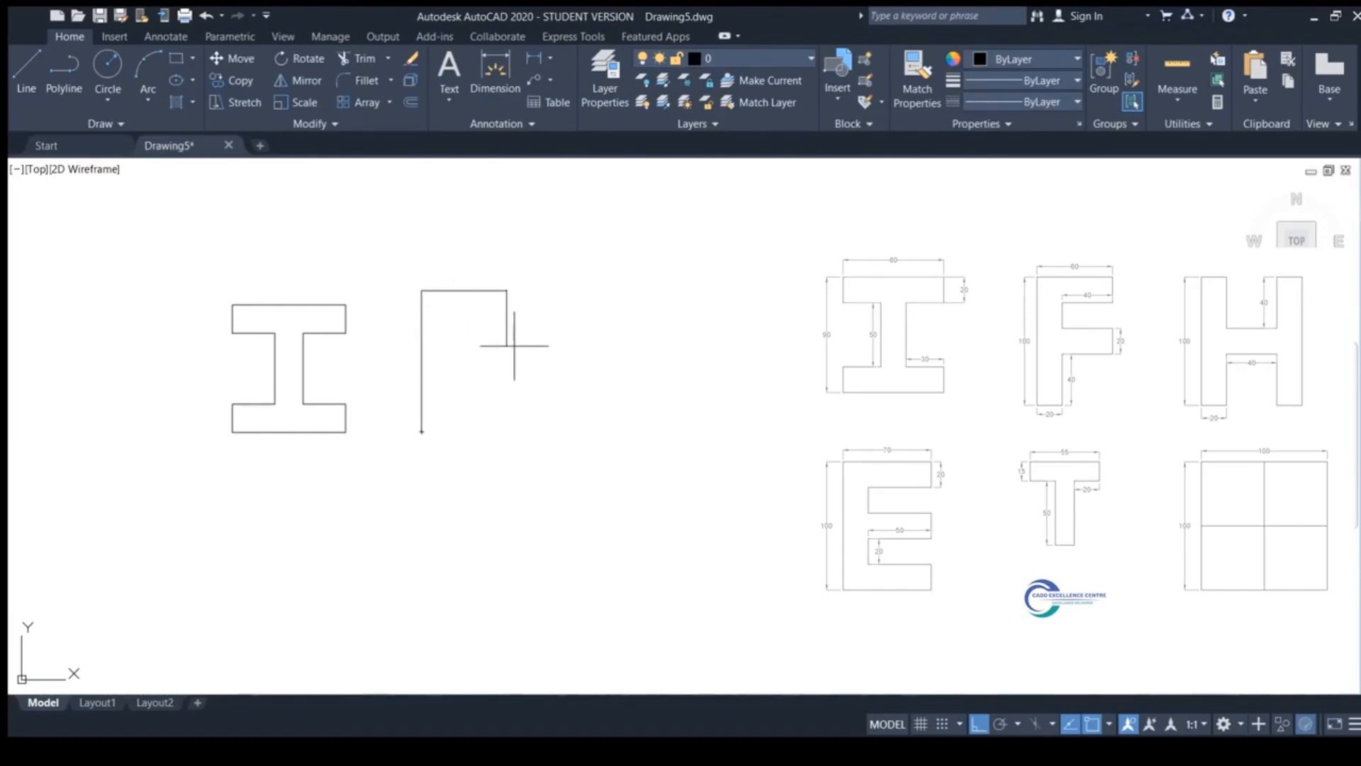
click(505, 319)
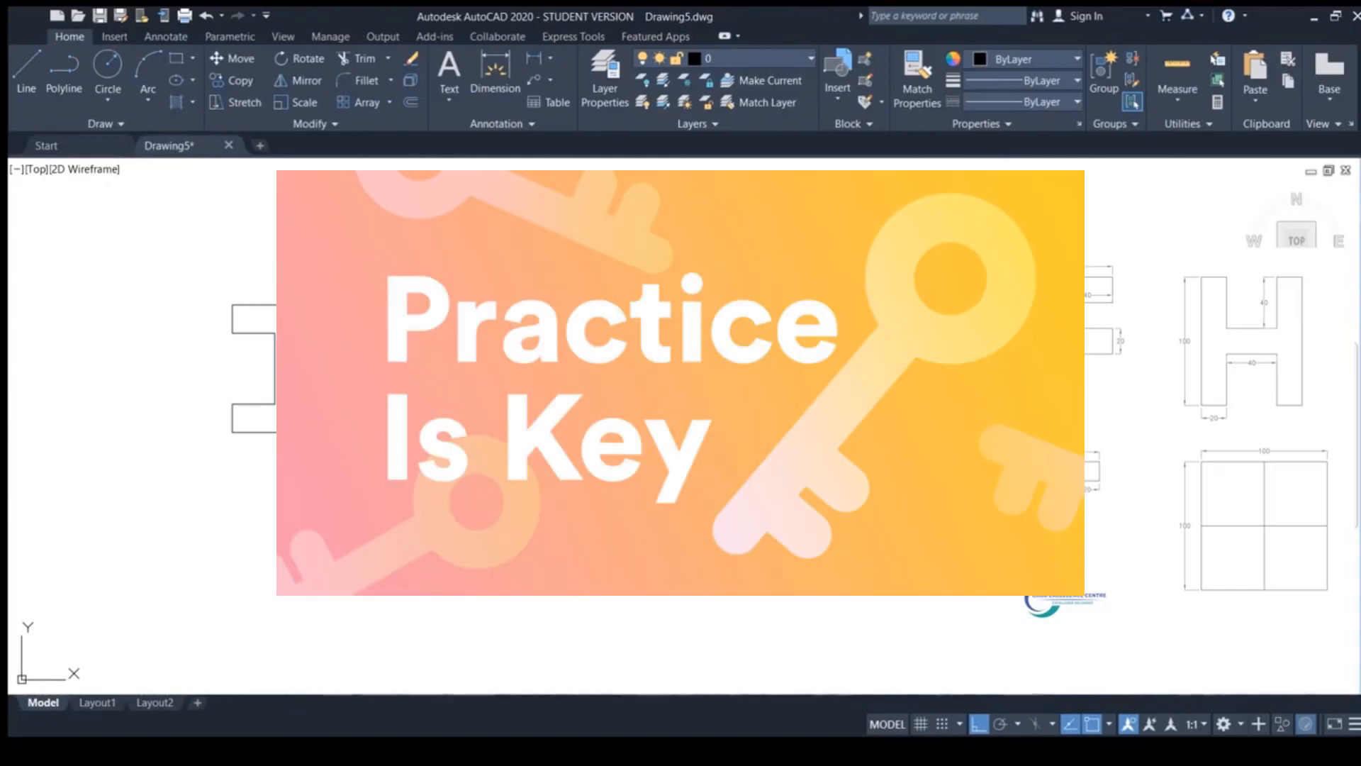
Step: Continue the F outline around the 40 by 20 notch and the 20-unit end of the middle arm
text(20)
key(Return)
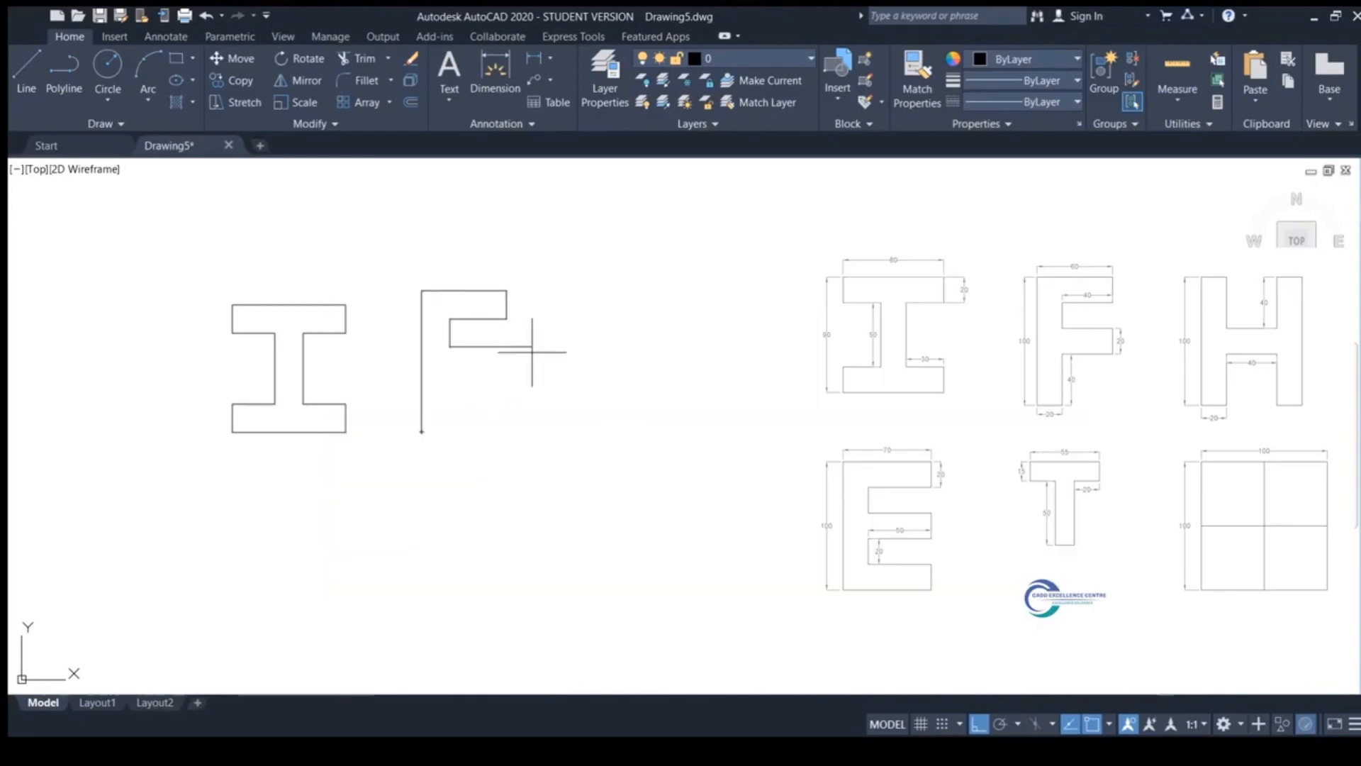
text(20)
key(Return)
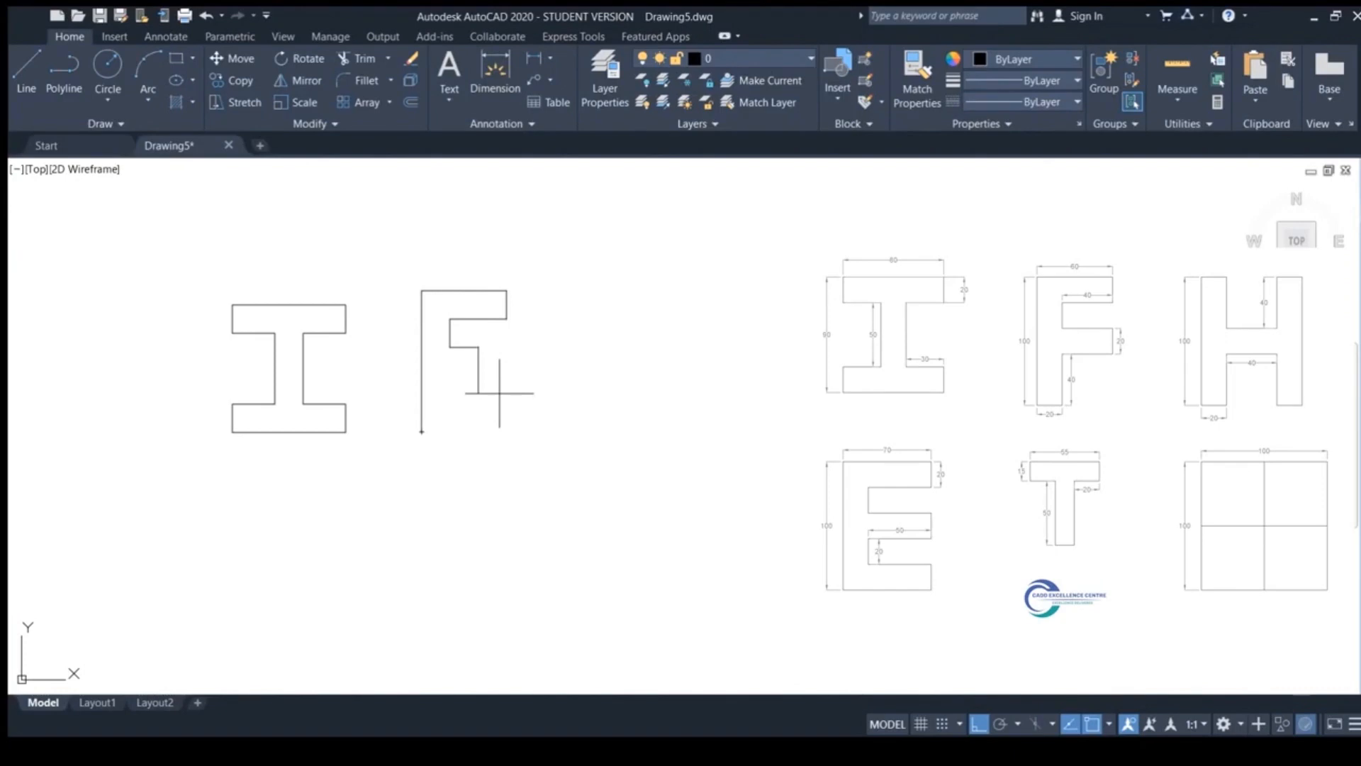
text(20)
key(Return)
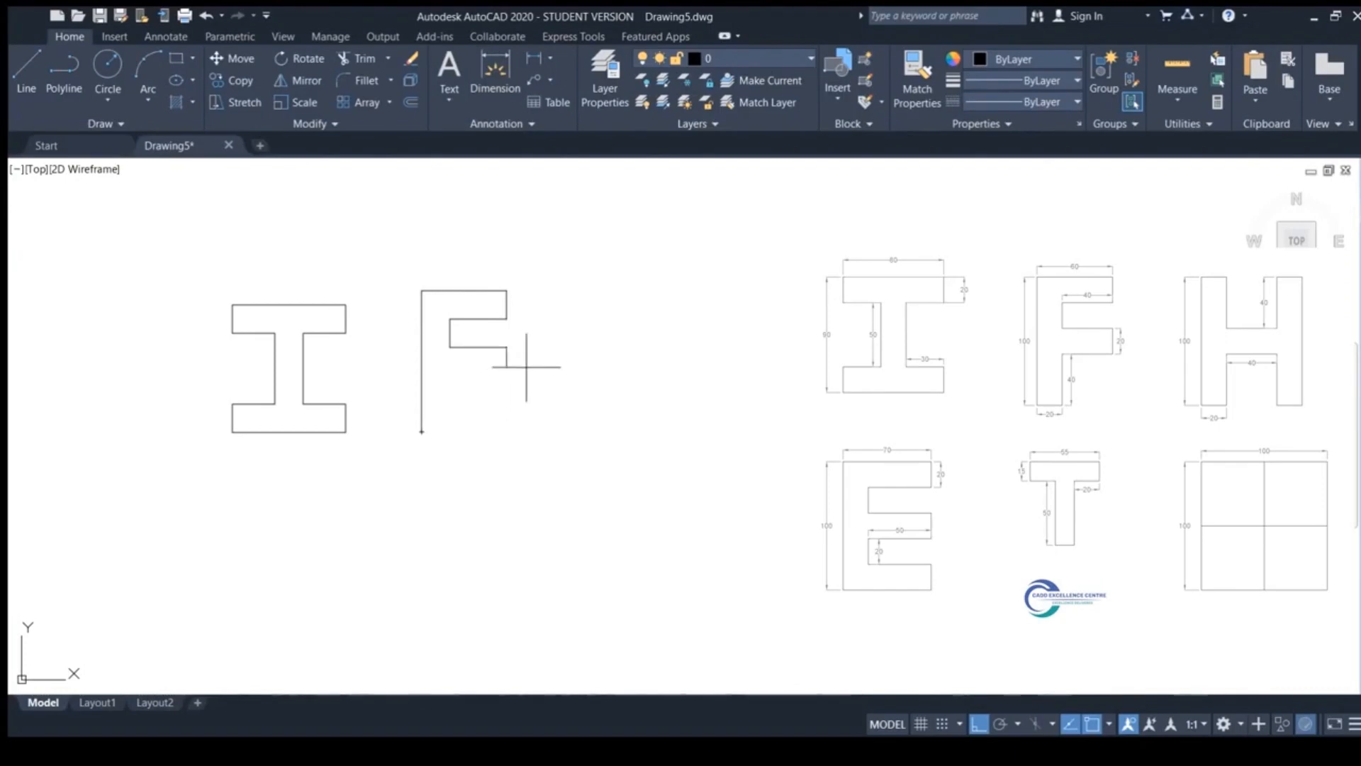
text(20)
key(Return)
Step: Draw the F's 40-unit middle-arm underside and 40-unit lower stem edge, and close the outline at its start point
text(40)
key(Return)
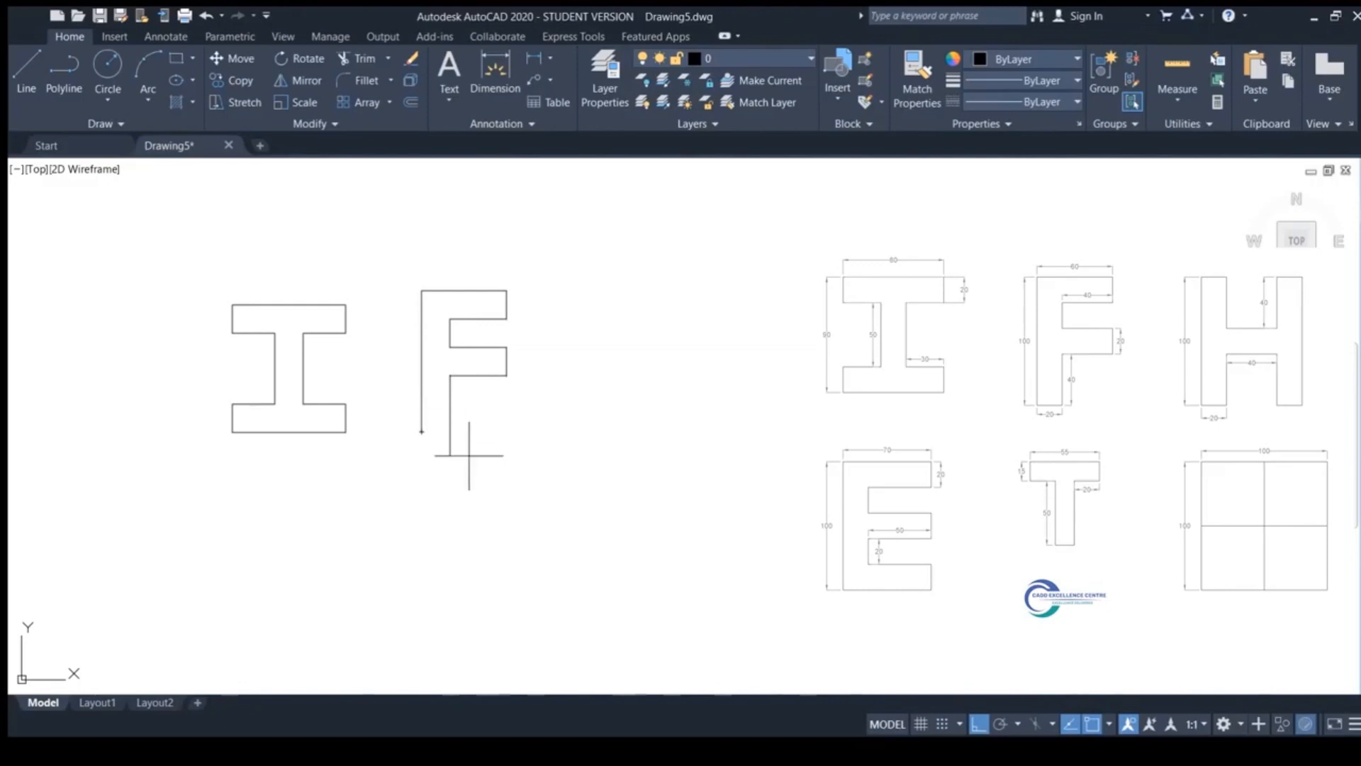
text(40)
key(Return)
click(422, 432)
key(Return)
Step: Beside the F, draw the letter H's 100-unit left edge and the 20-unit top of its left leg
middle_drag(614, 417, 530, 424)
key(Return)
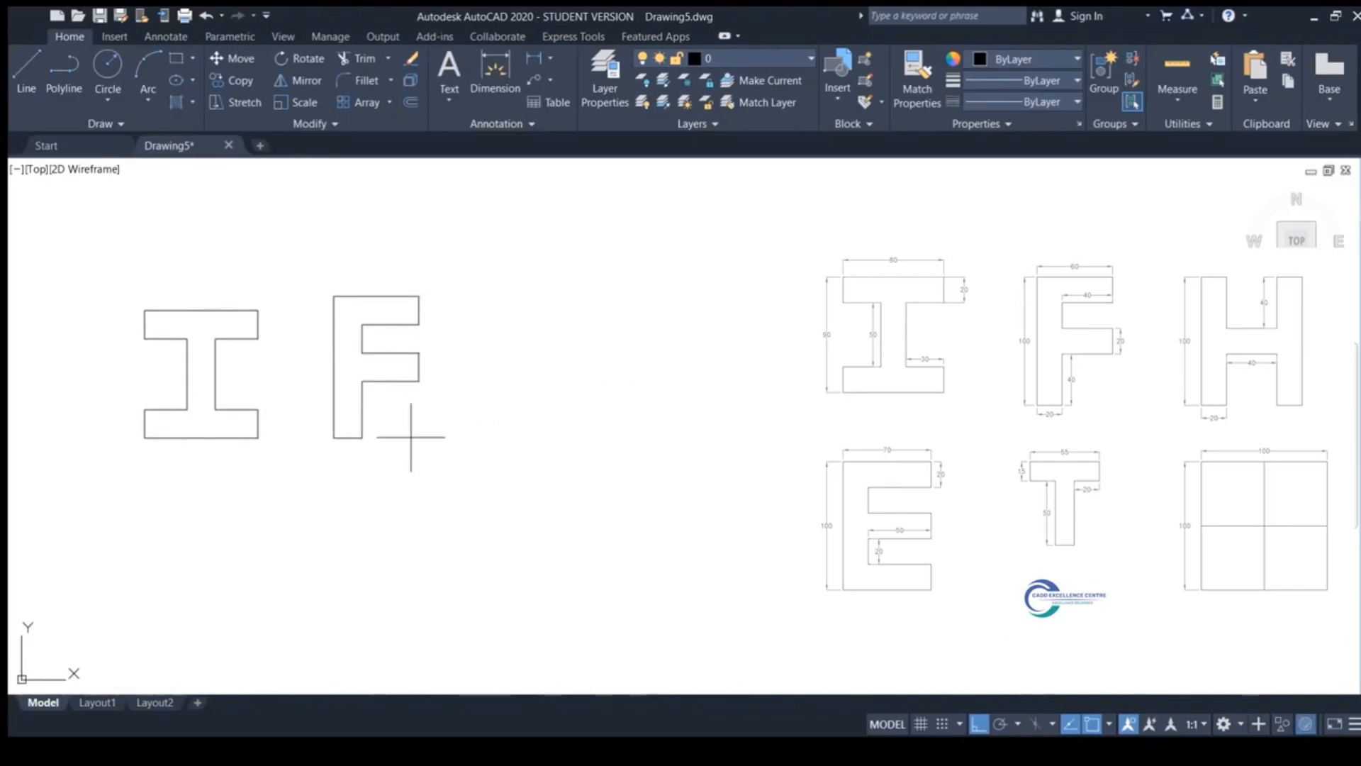
click(473, 438)
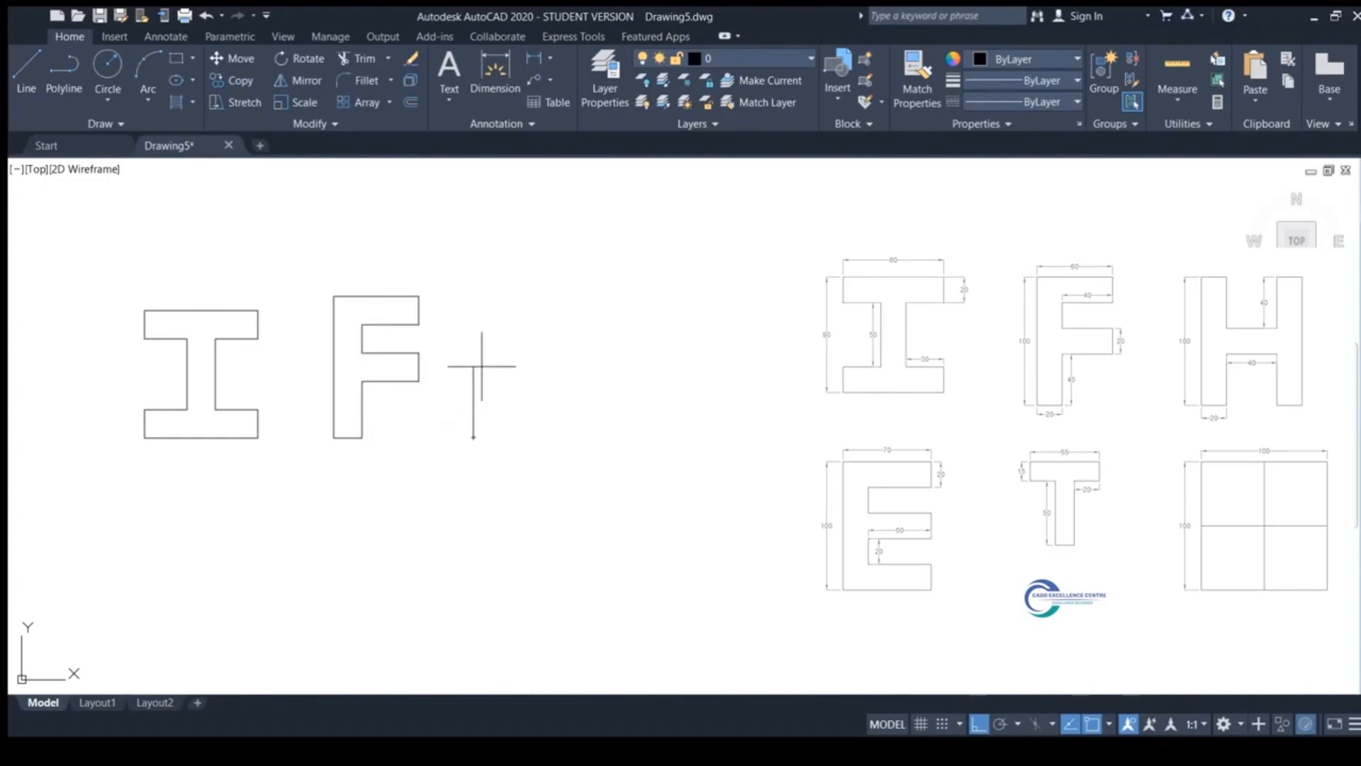
click(473, 296)
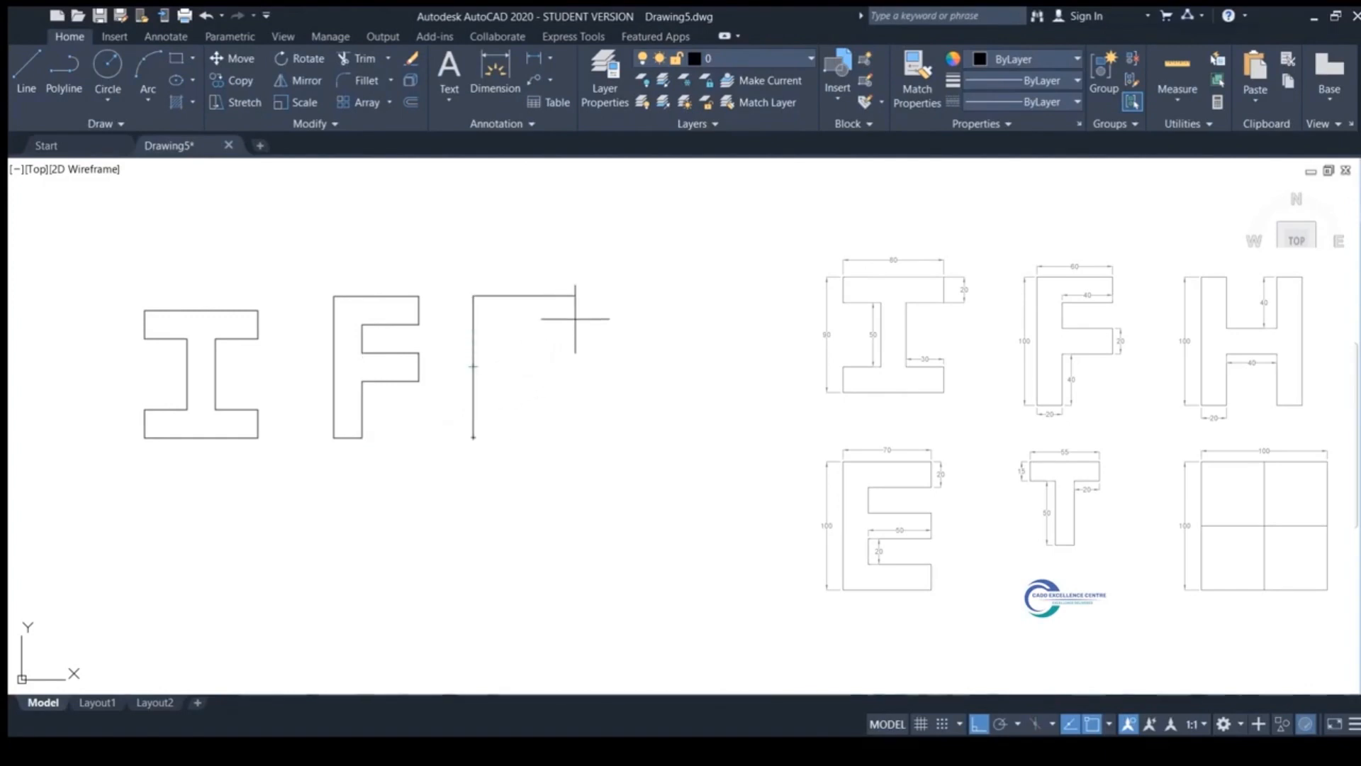
click(502, 296)
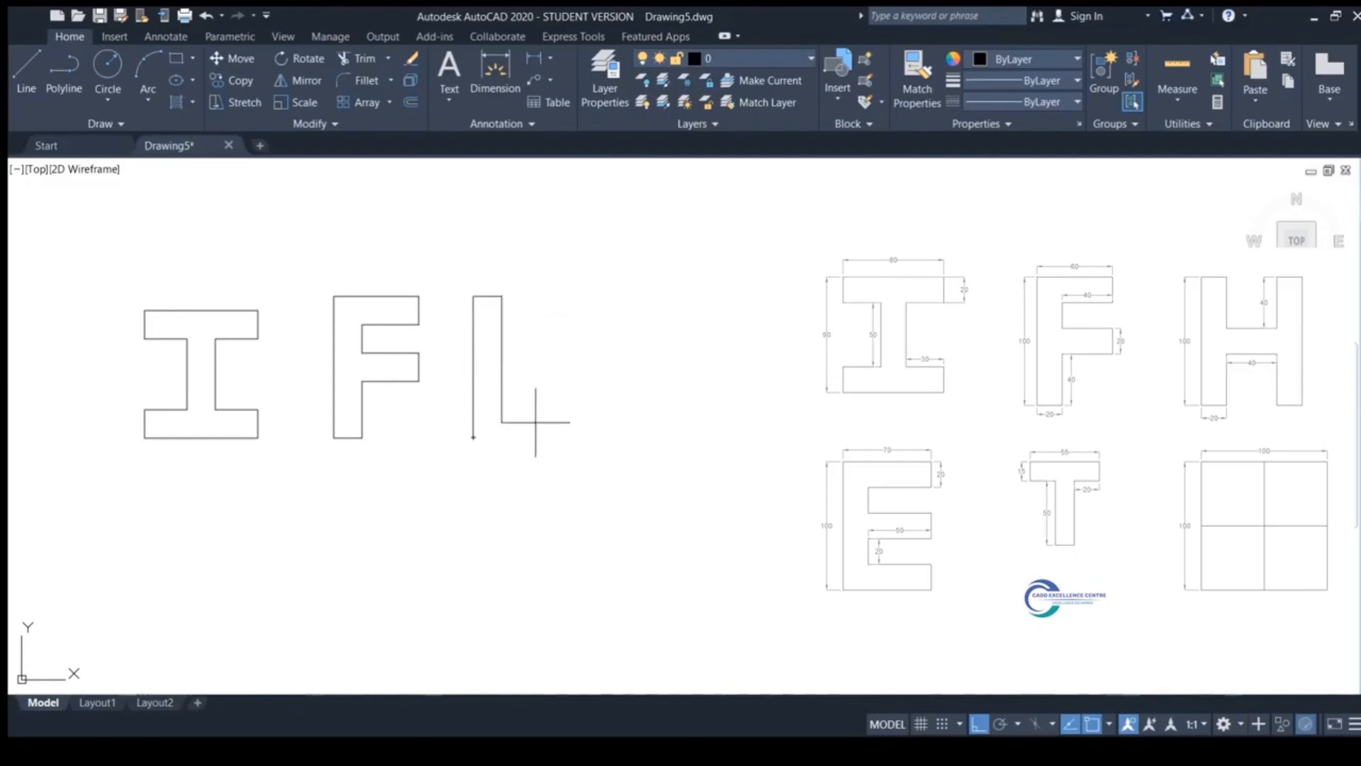
Step: Continue the H outline around the 40 by 40 upper notch and across the 20-unit top of the right leg
click(553, 351)
text(40)
key(Return)
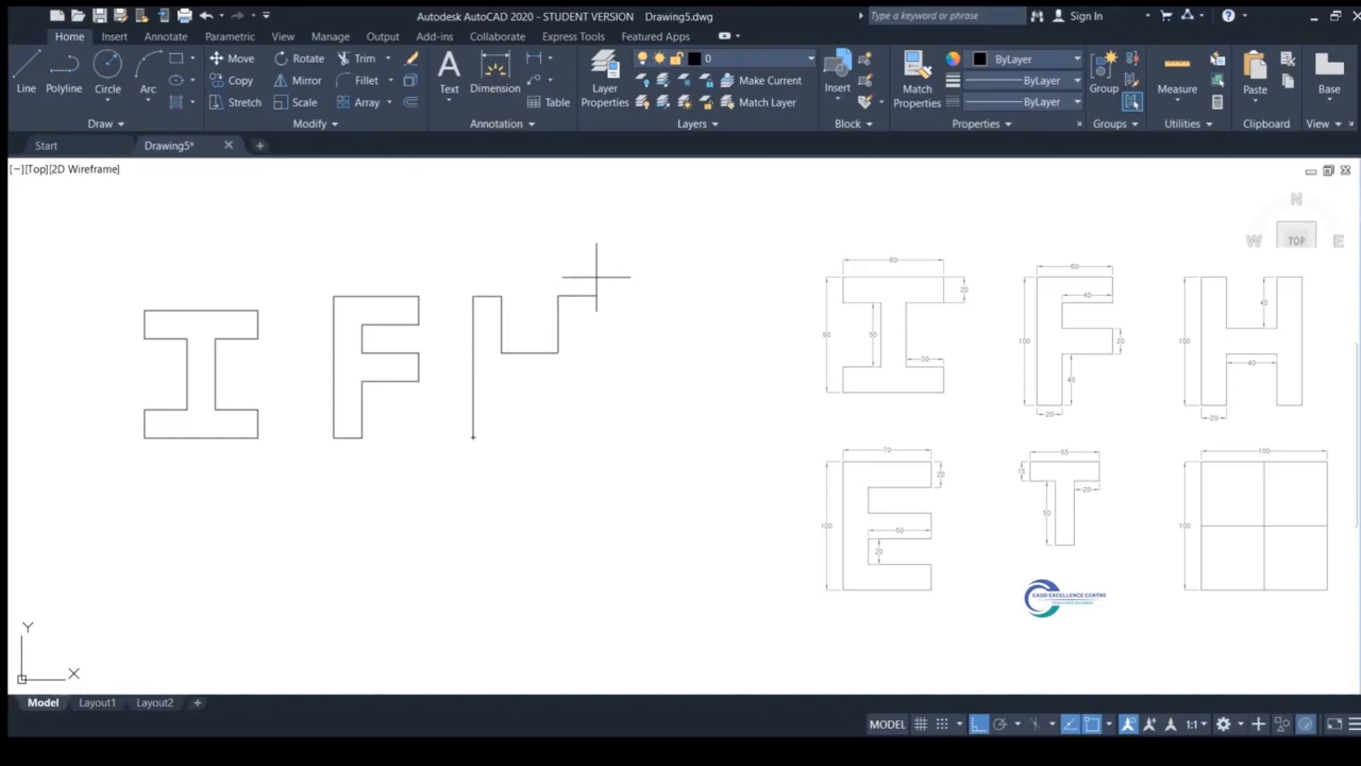
click(587, 295)
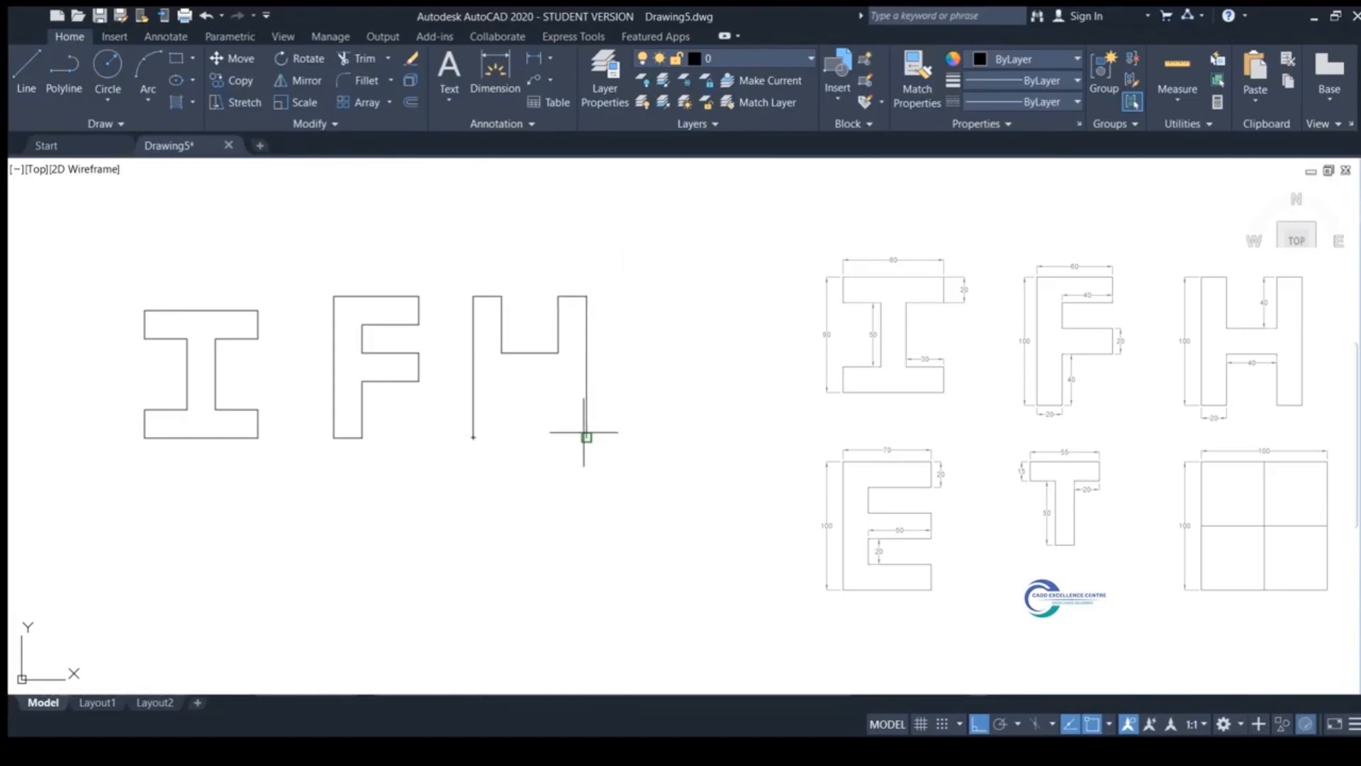
Step: Draw the H's 100-unit right edge, 20-unit leg bottom and 40-unit-wide lower notch, and close the outline at its start point
click(587, 438)
text(20)
key(Return)
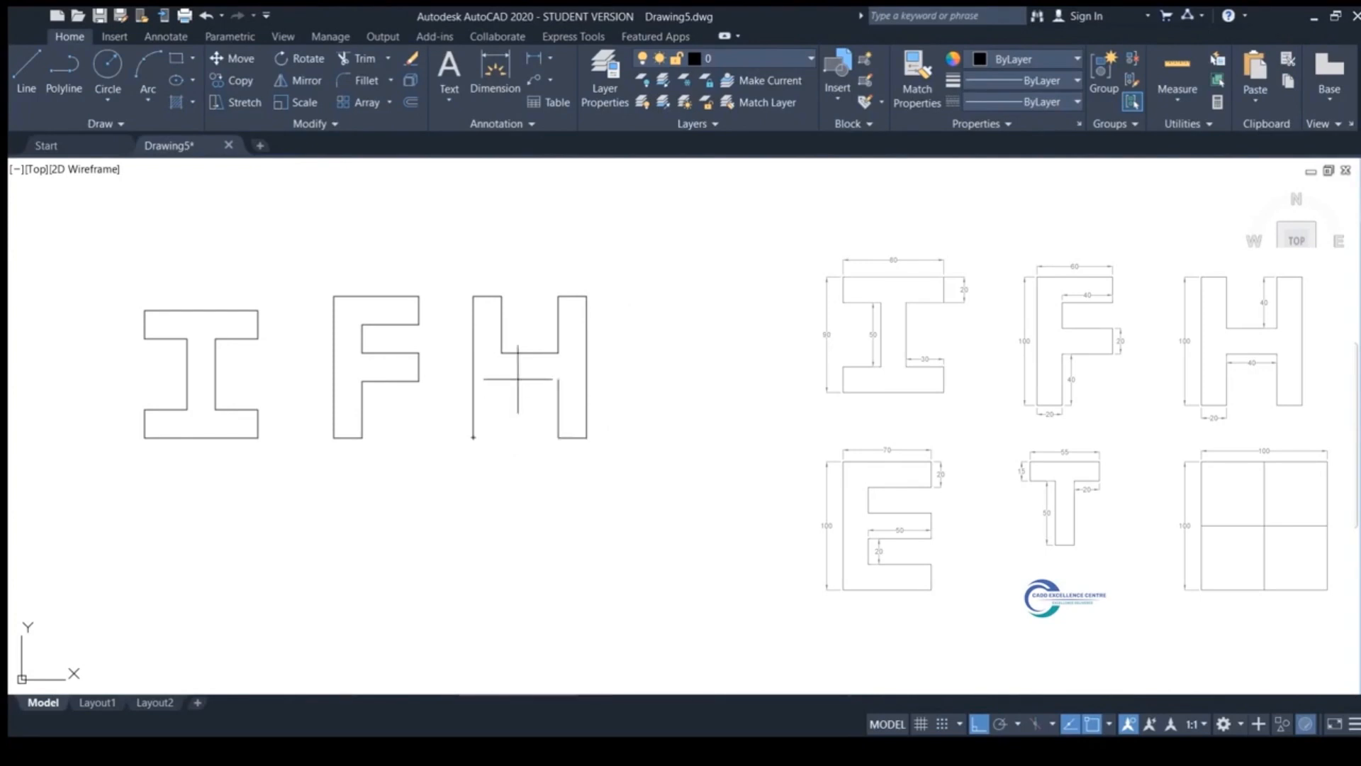
click(518, 380)
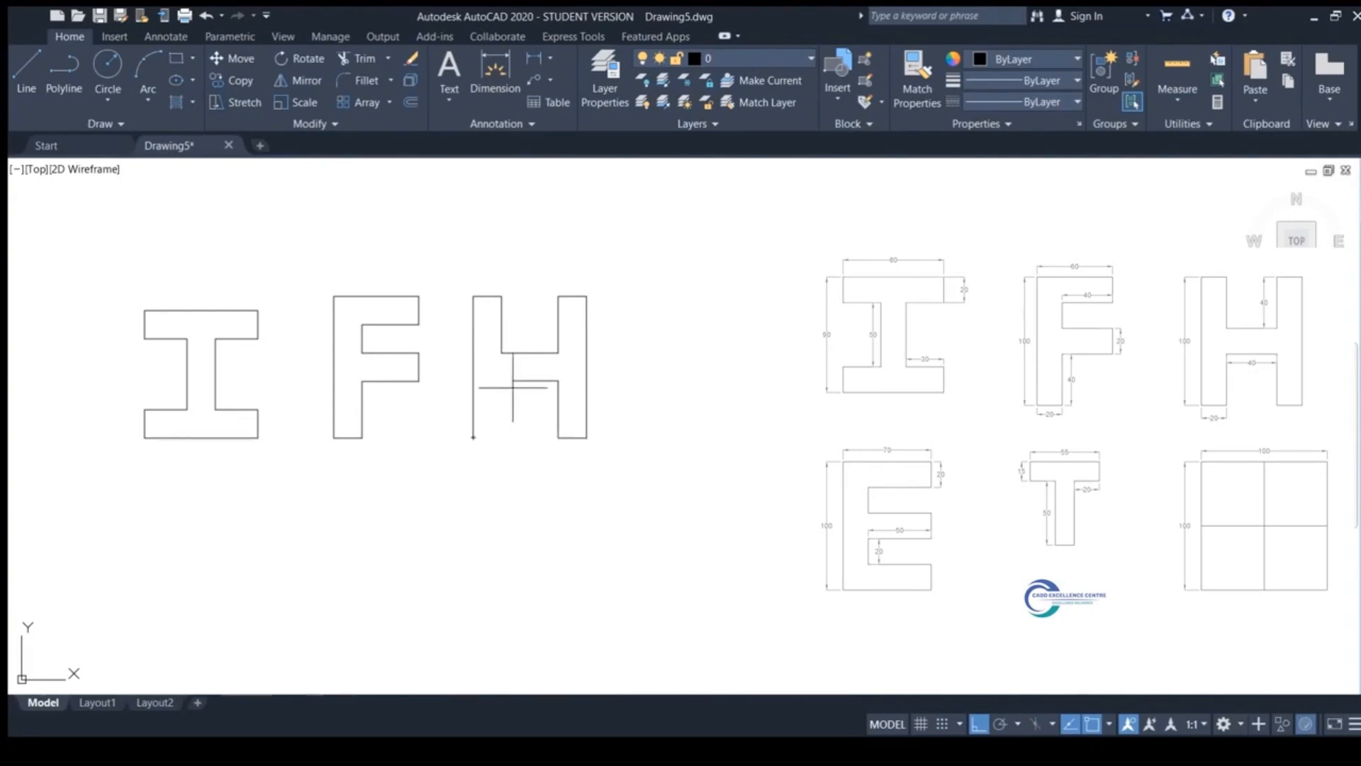
click(510, 381)
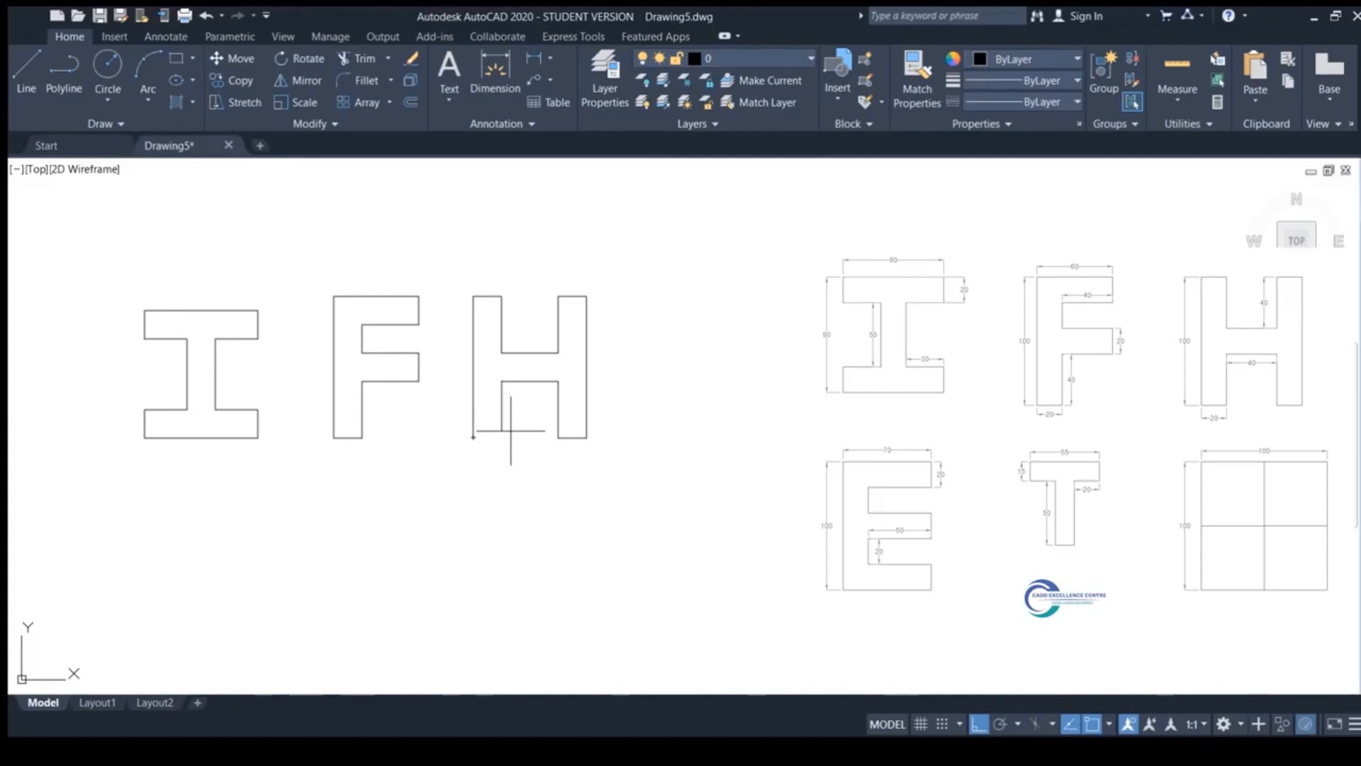
click(473, 438)
Step: Below the I, aligned with its left edge, draw the letter E's 100-unit left edge and 70-unit top edge
scroll(631, 377, down, 2)
middle_drag(632, 380, 622, 338)
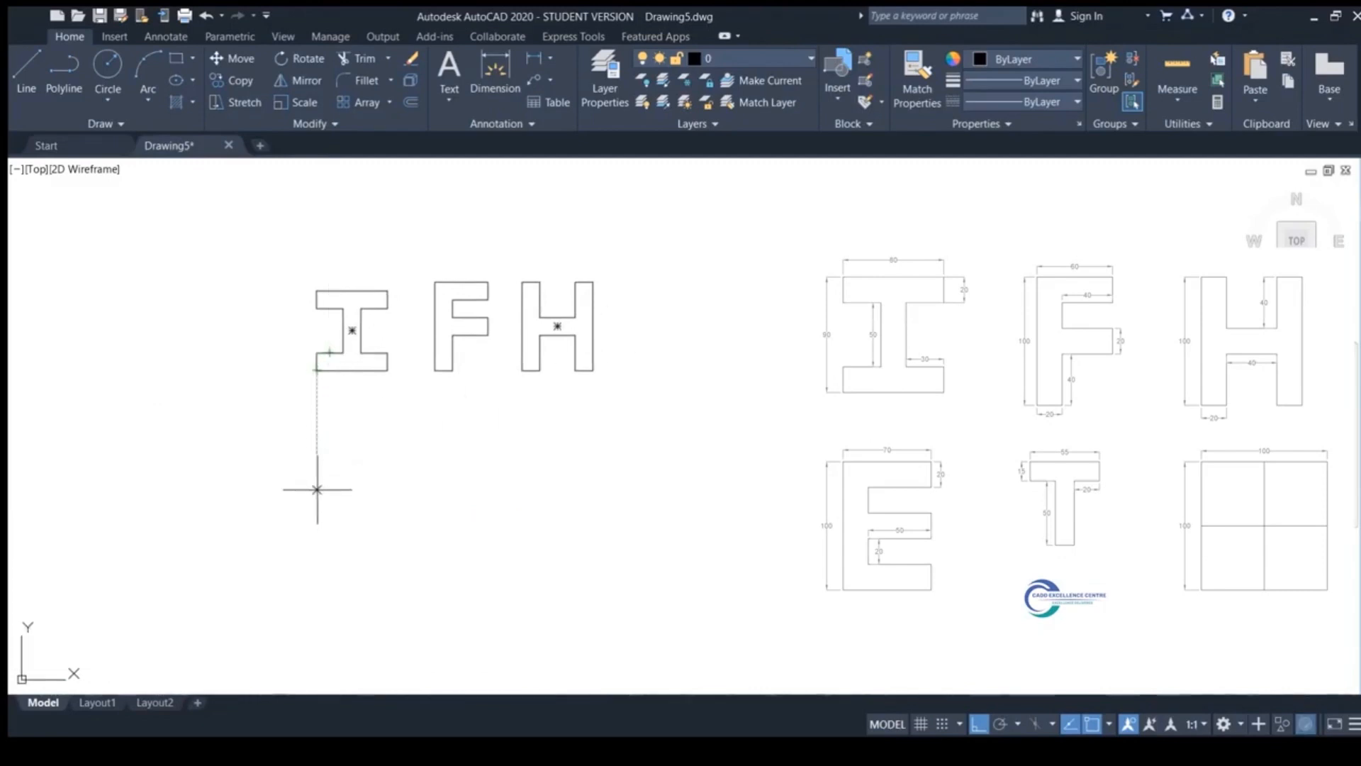
click(331, 509)
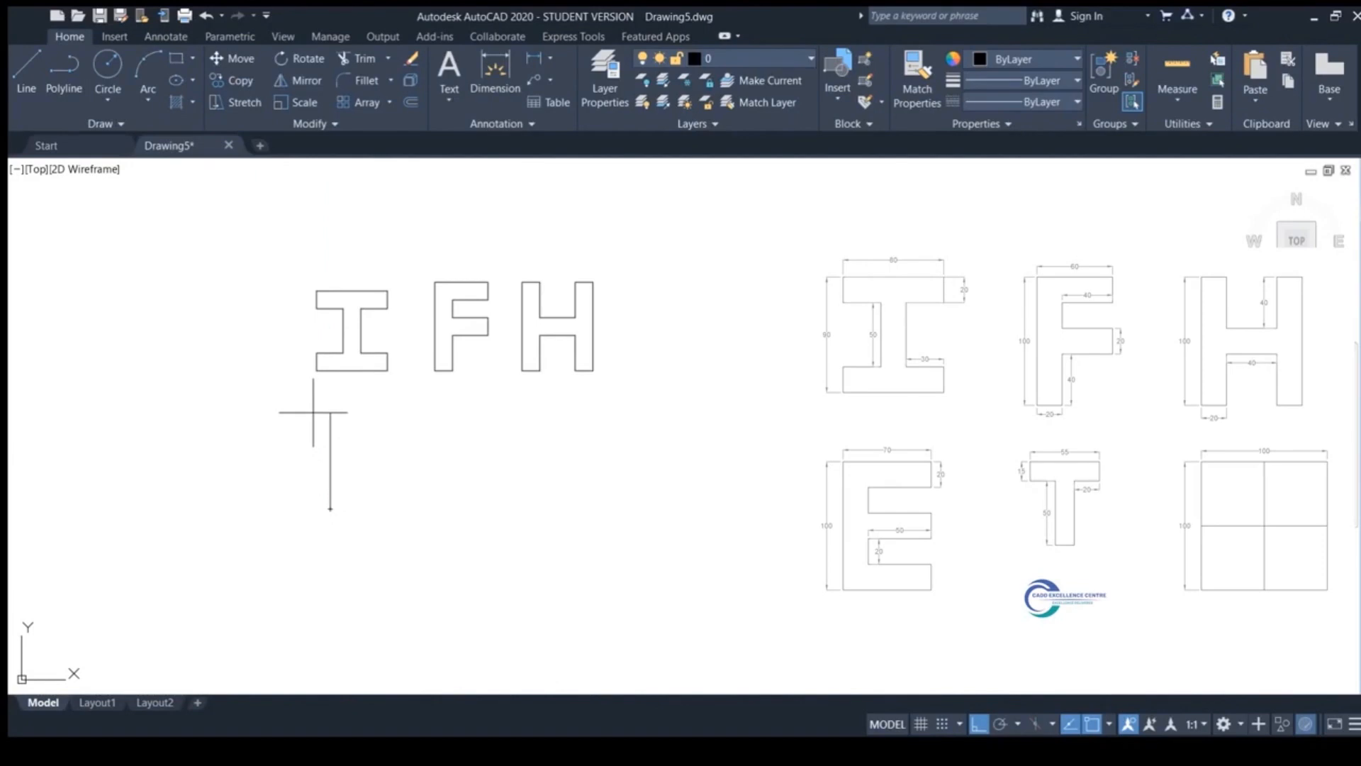
key(Escape)
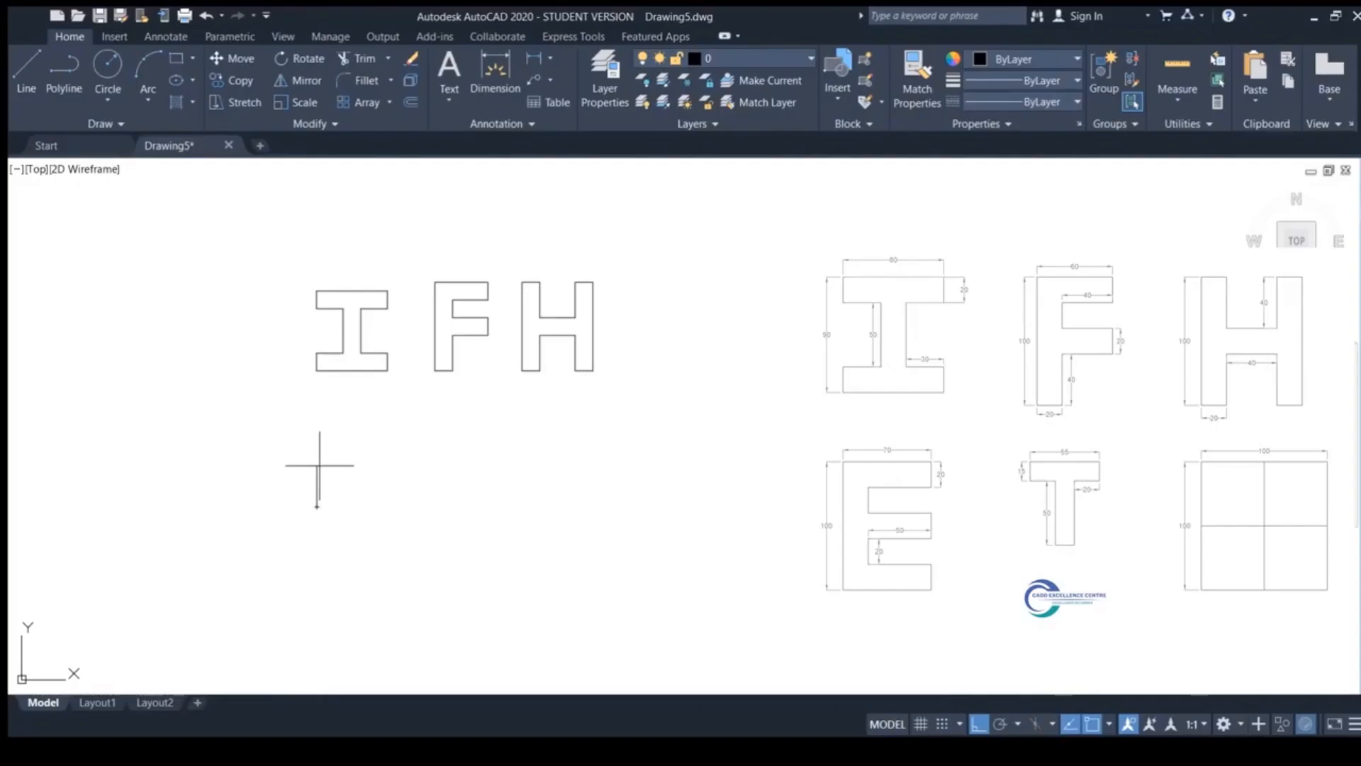
click(319, 502)
text(100)
key(Return)
scroll(344, 443, up, 2)
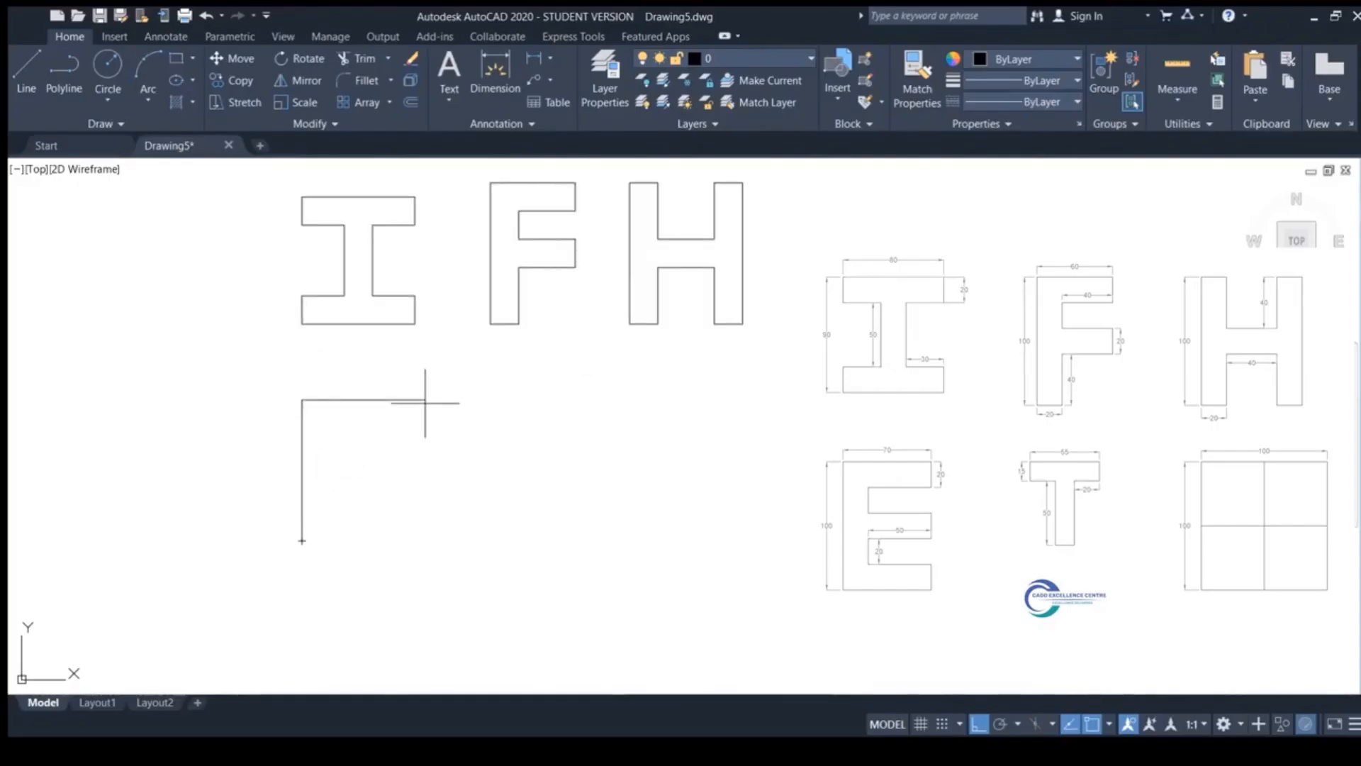
text(70)
key(Return)
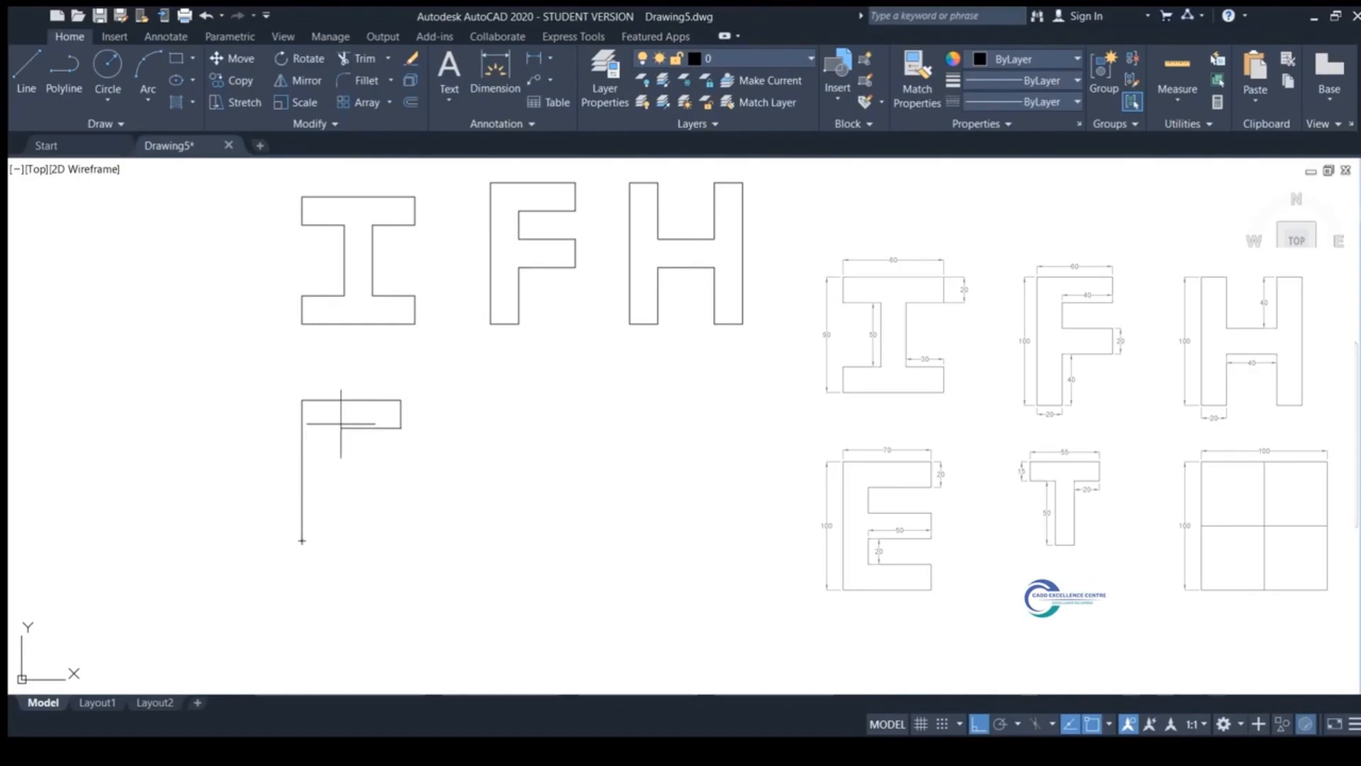
Step: Continue the E outline around its upper notch and the middle arm, 50 units long and 20 units high
click(330, 457)
click(401, 456)
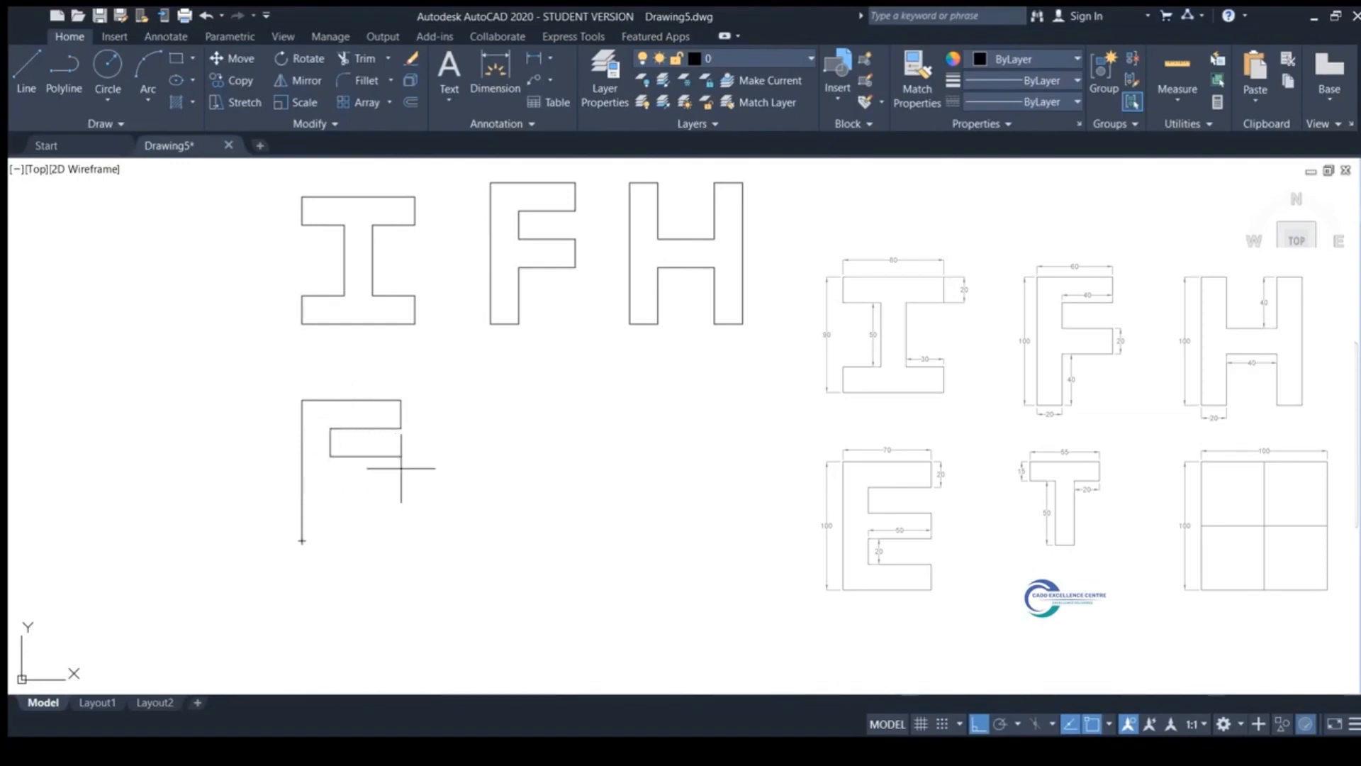
click(402, 485)
click(330, 485)
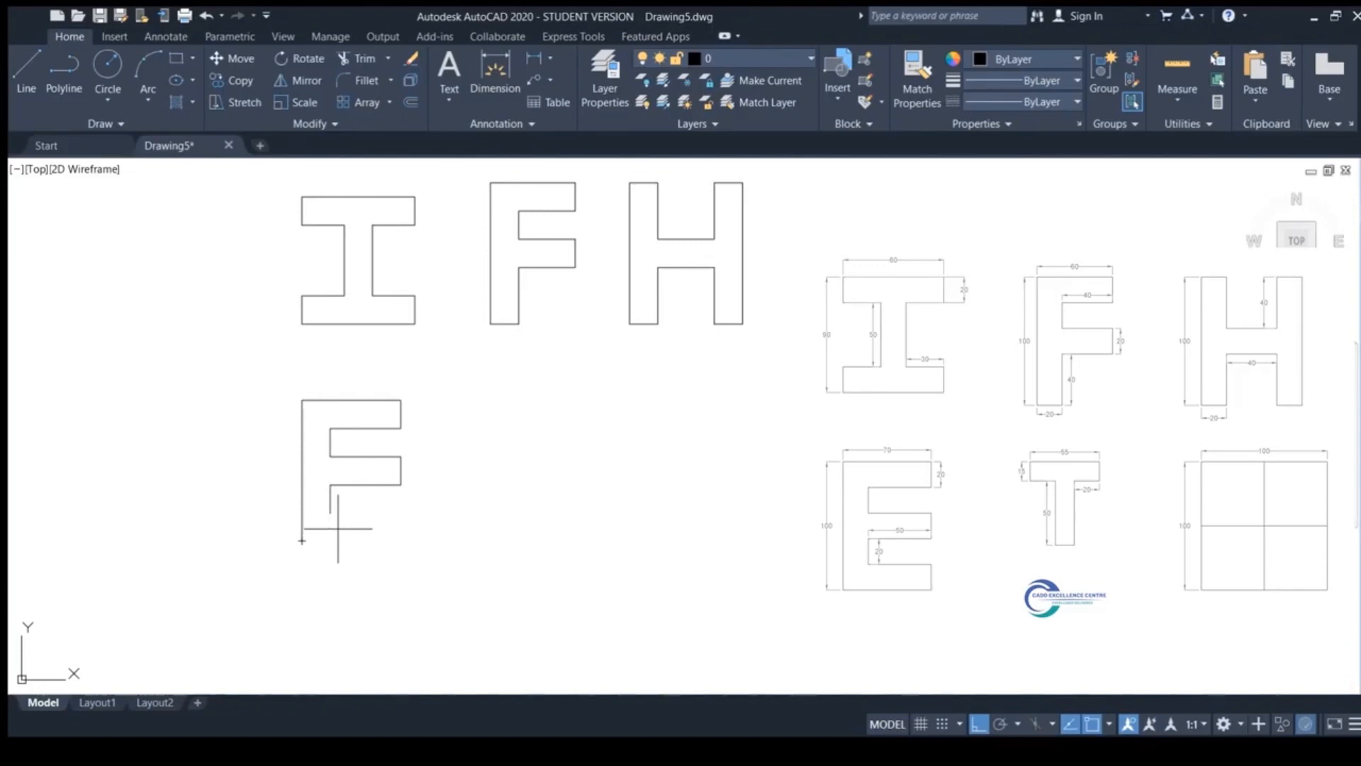
Step: Draw the E's 20-unit-high lower notch and 20-unit-high bottom arm, and close the outline at its start point
click(331, 514)
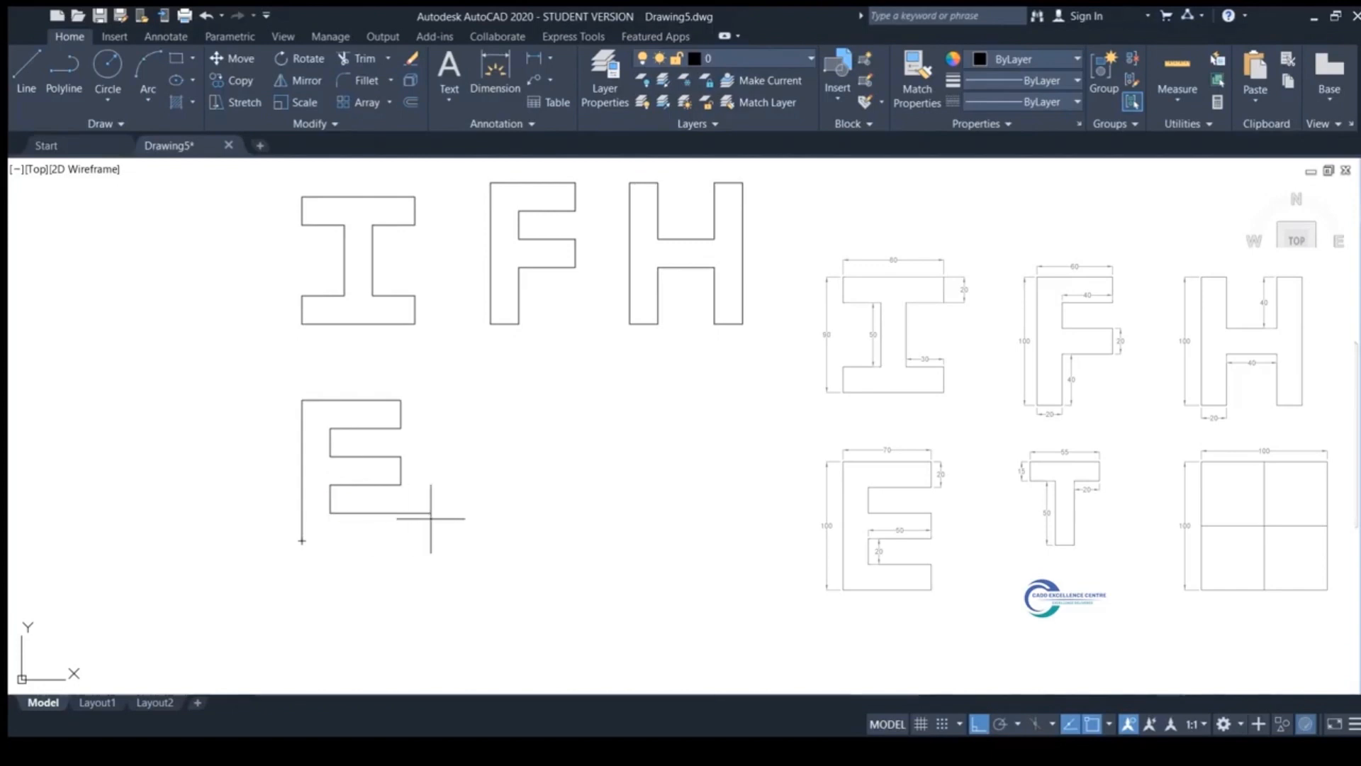
click(401, 513)
click(401, 541)
click(302, 541)
key(Return)
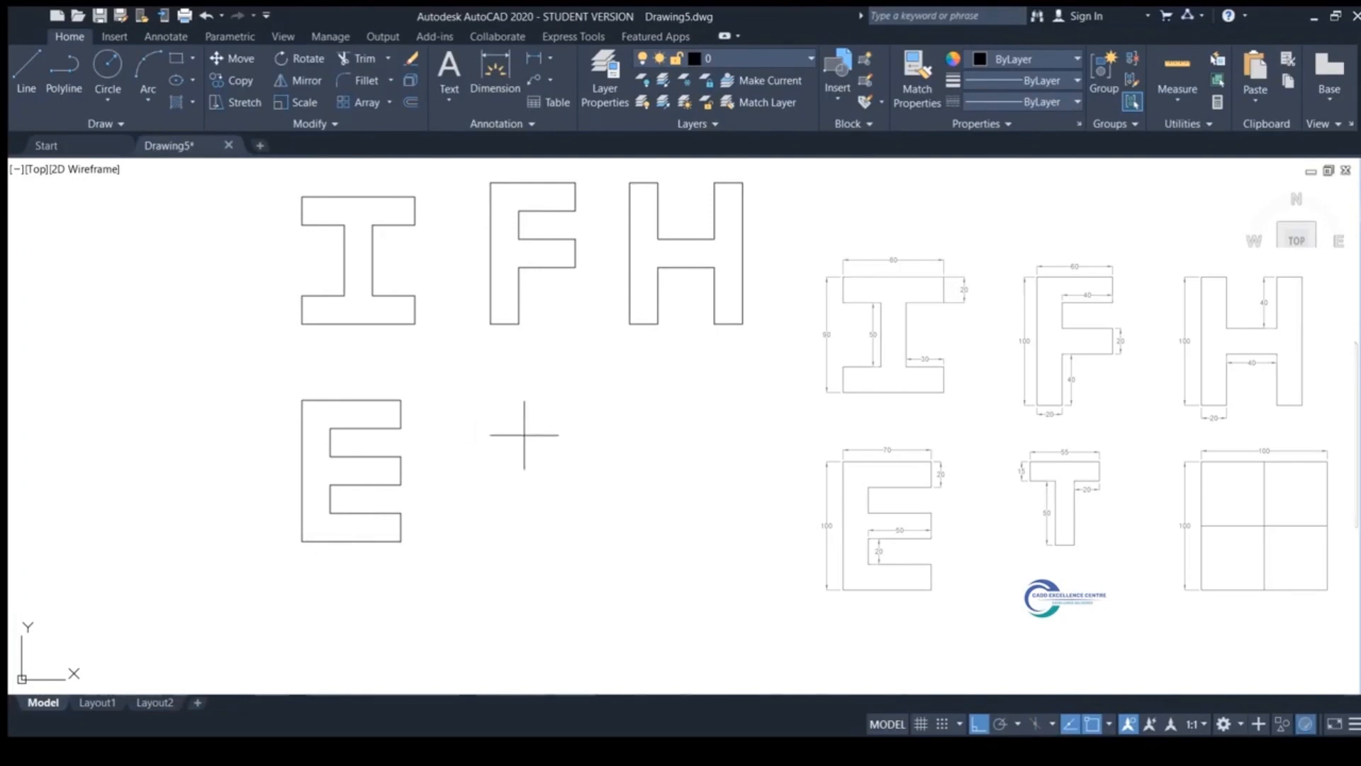
Step: Below the F, aligned with its left edge, draw the letter T's 55-unit top edge, 15-unit right end and 20-unit right underside
text(l)
key(Return)
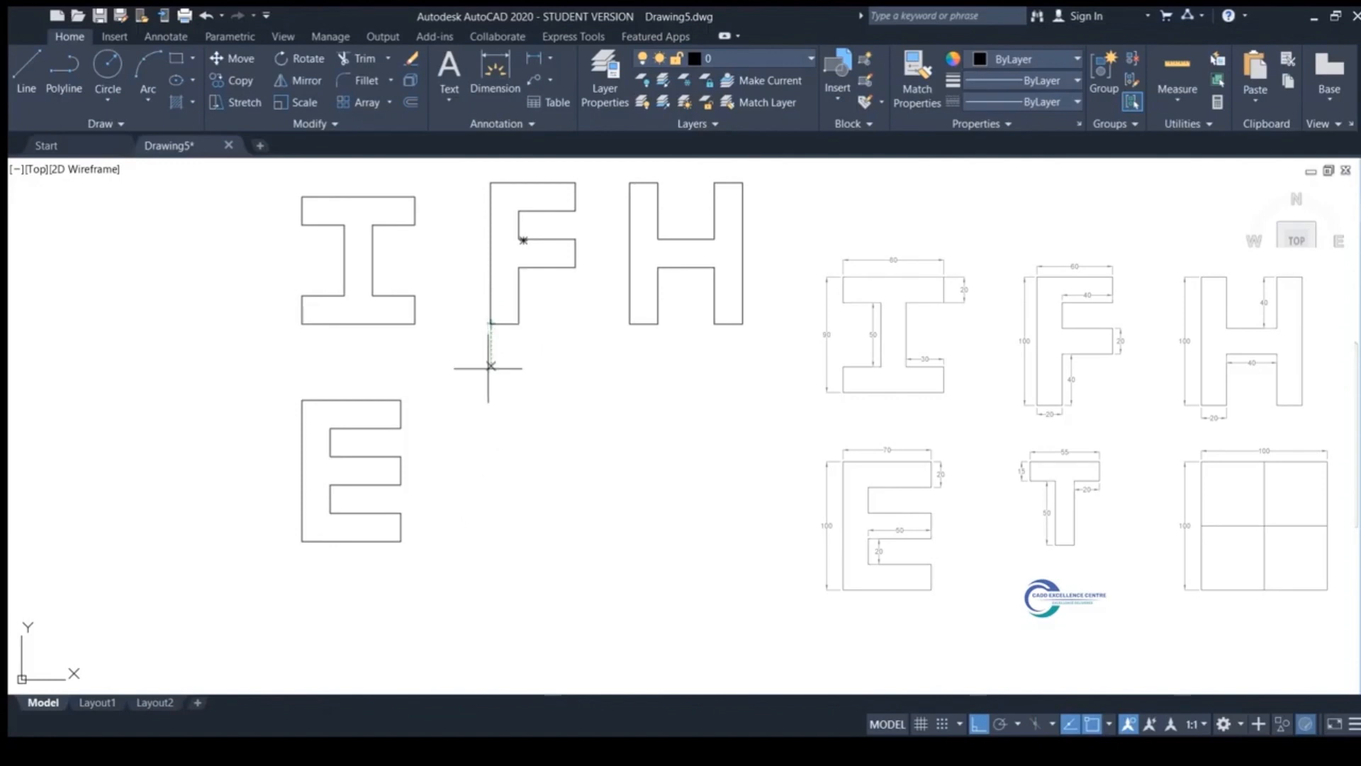
click(491, 396)
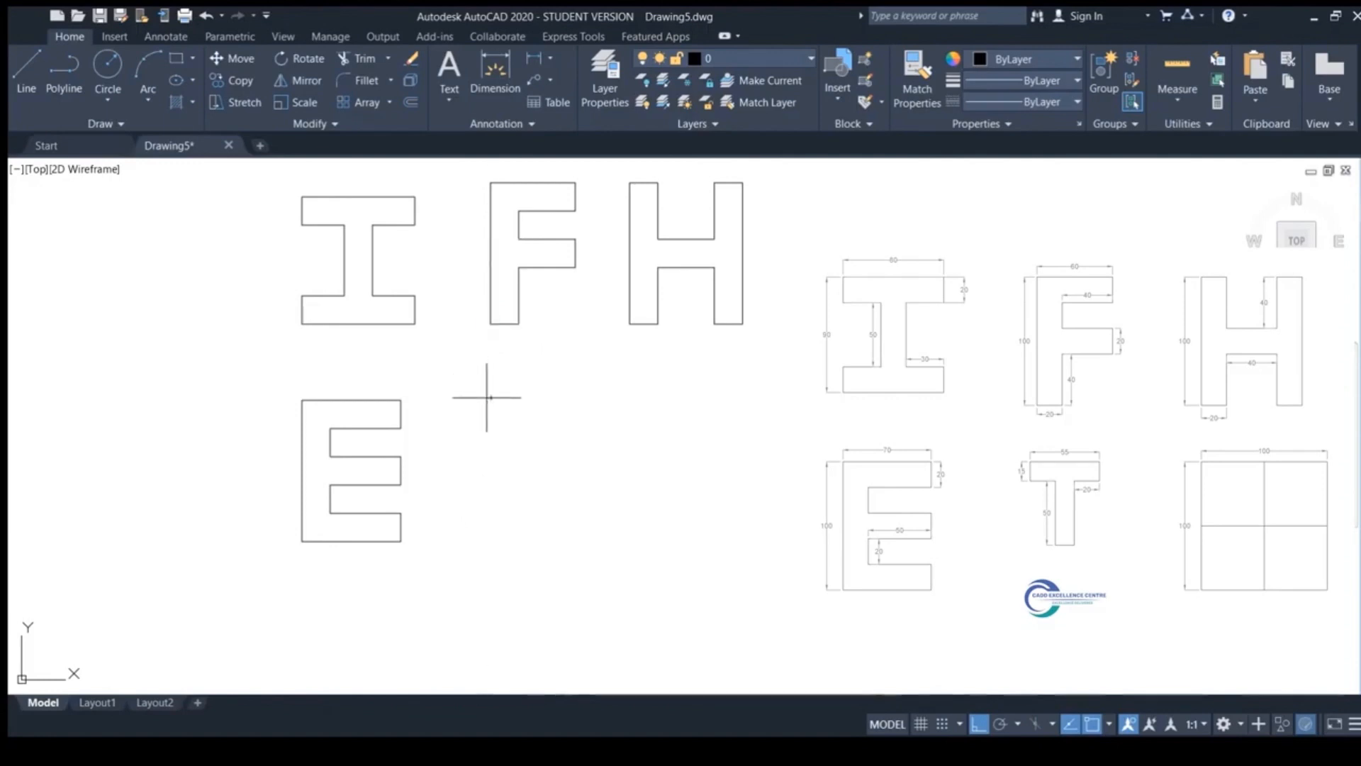
click(569, 397)
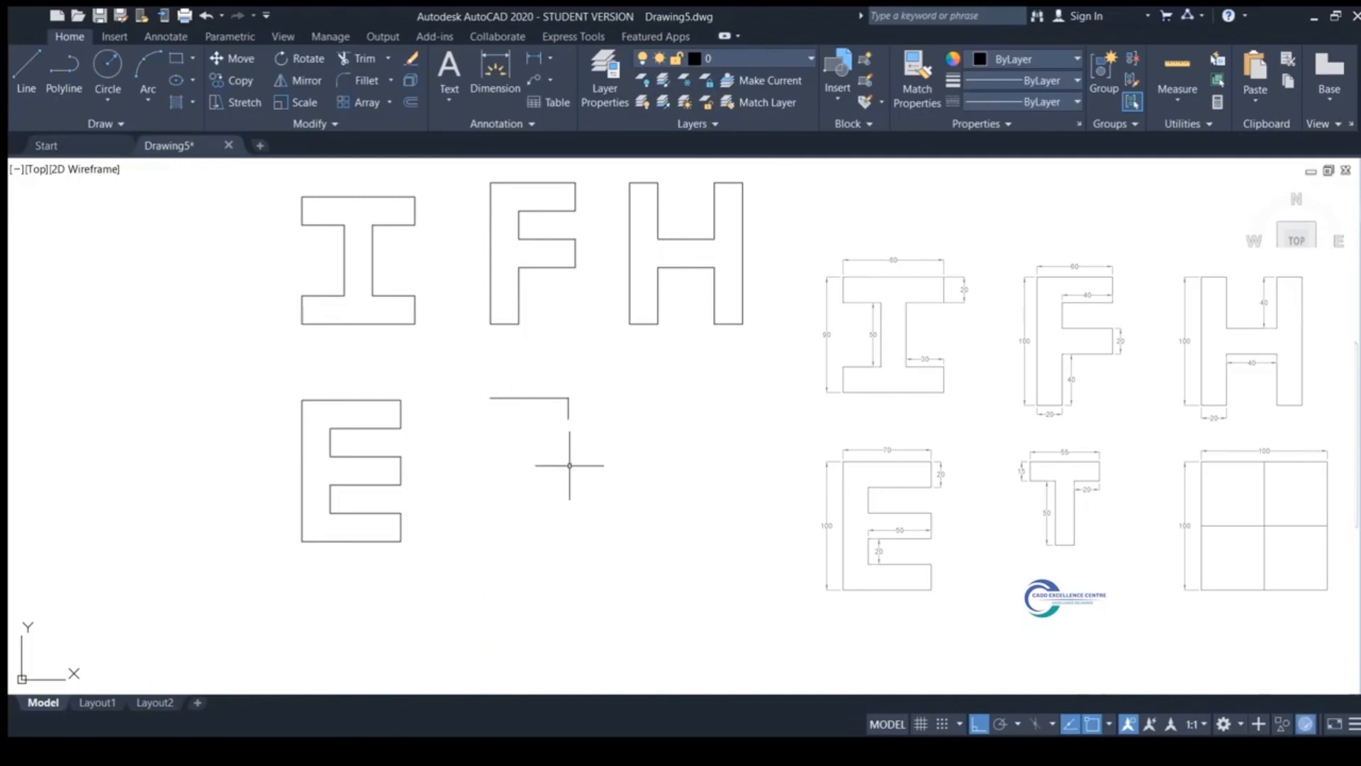
click(570, 417)
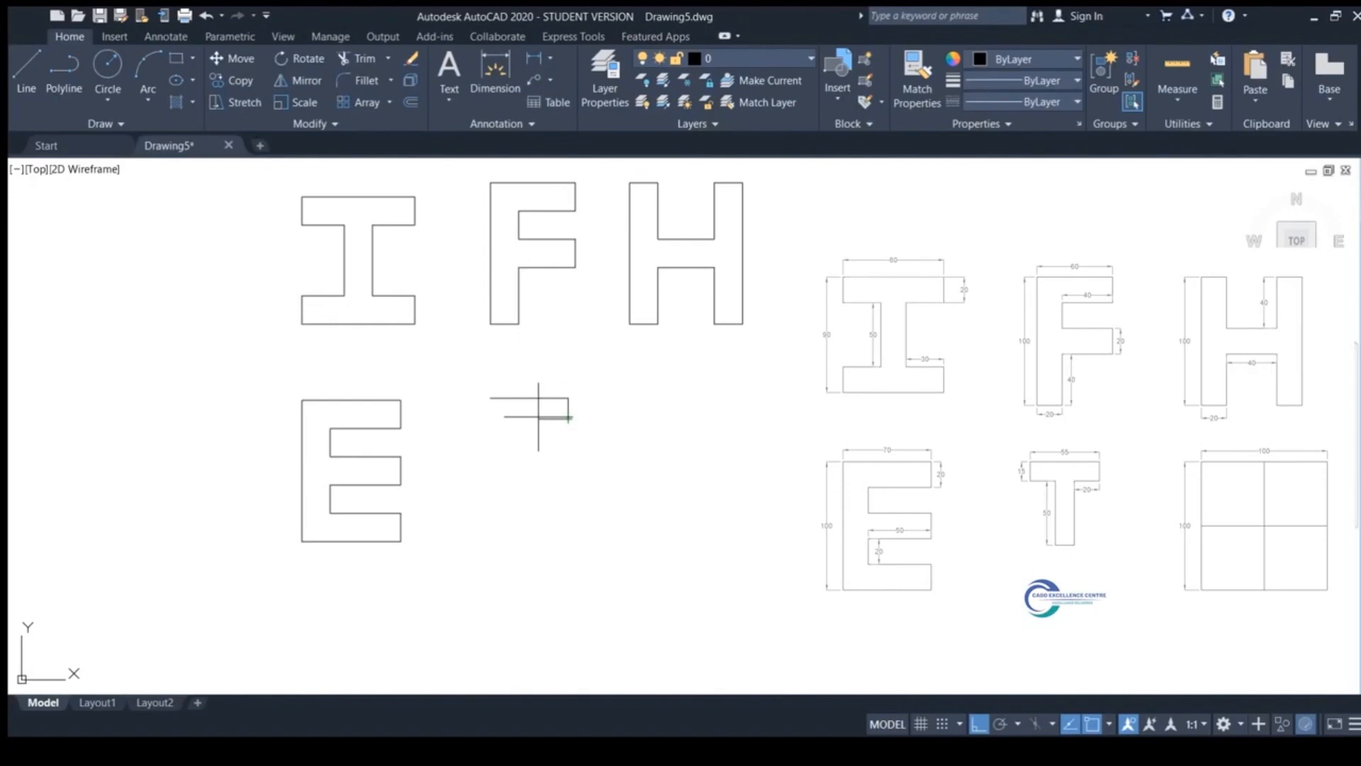
click(539, 418)
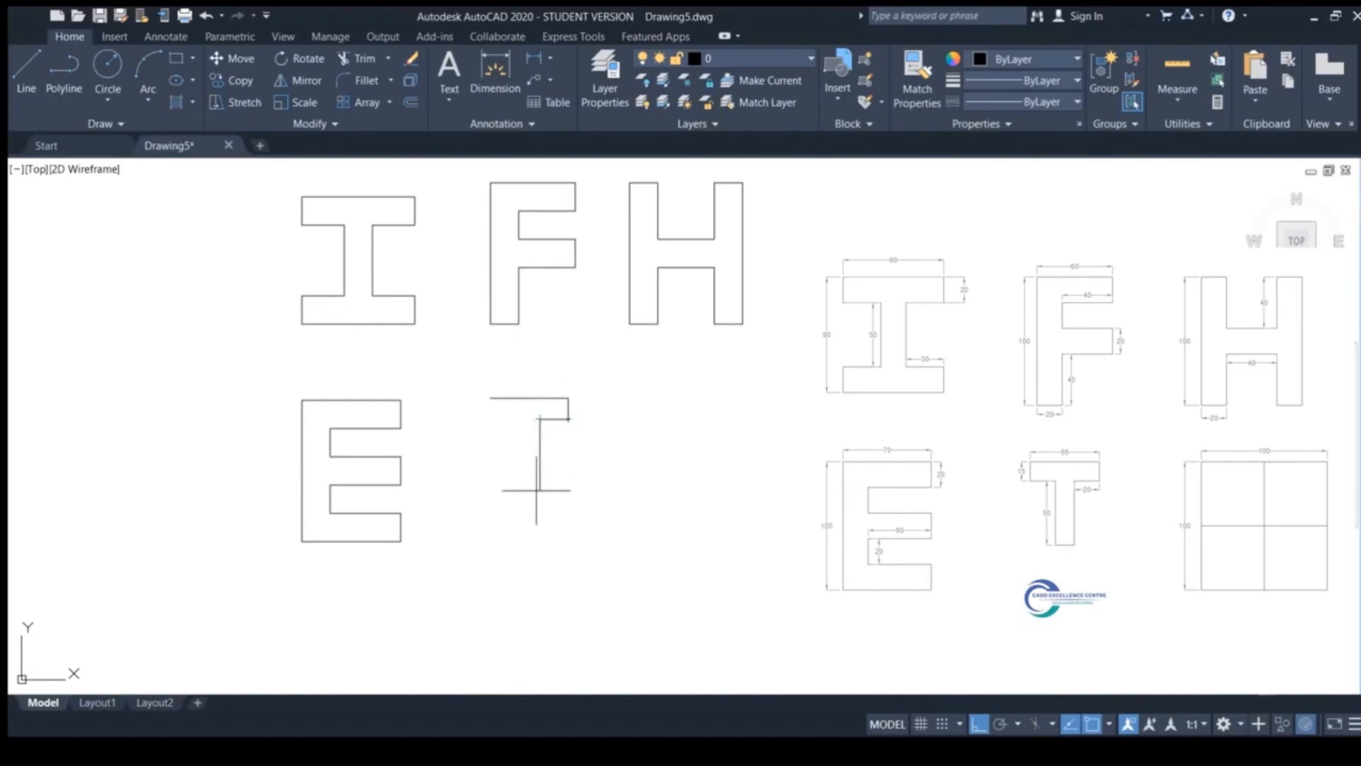
Step: Draw the T's stem 50 units long and 15 units wide, and close the crossbar's left half at the start point
click(539, 489)
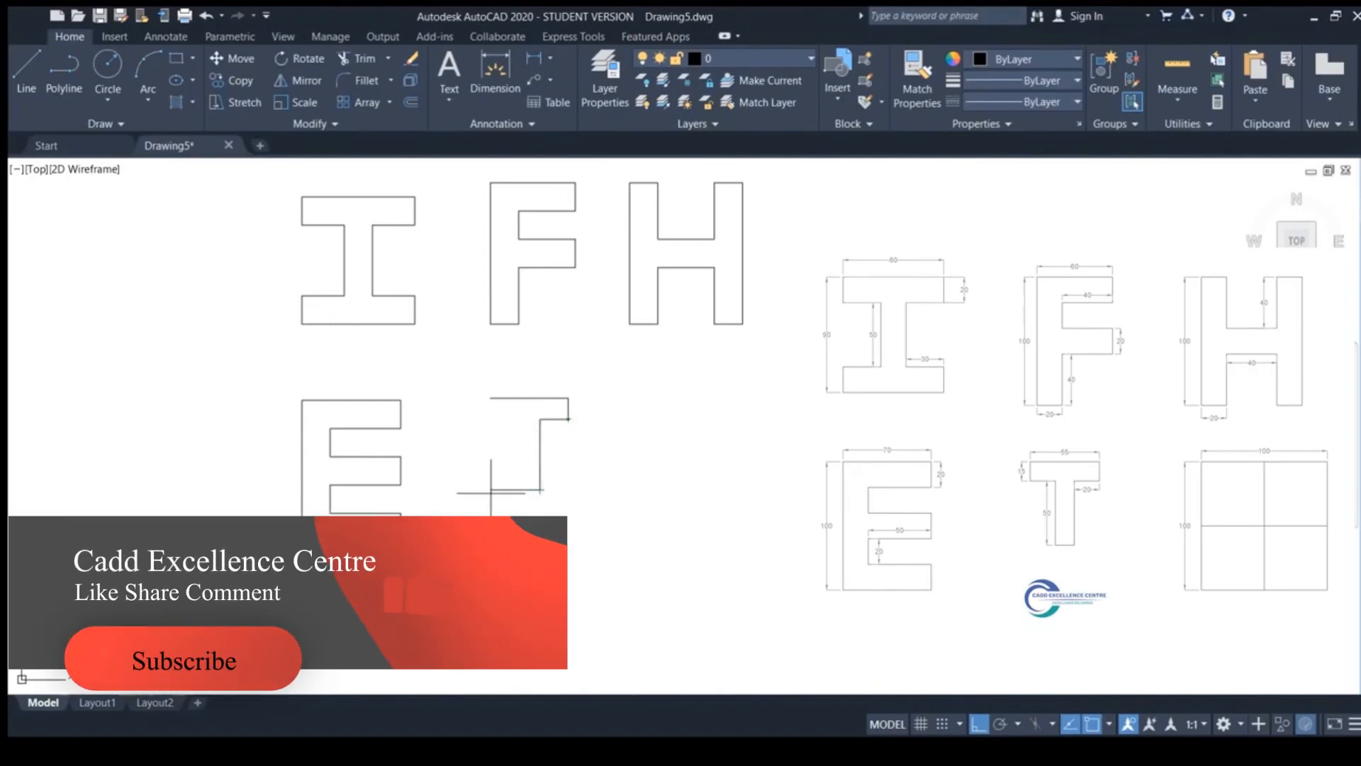
click(519, 489)
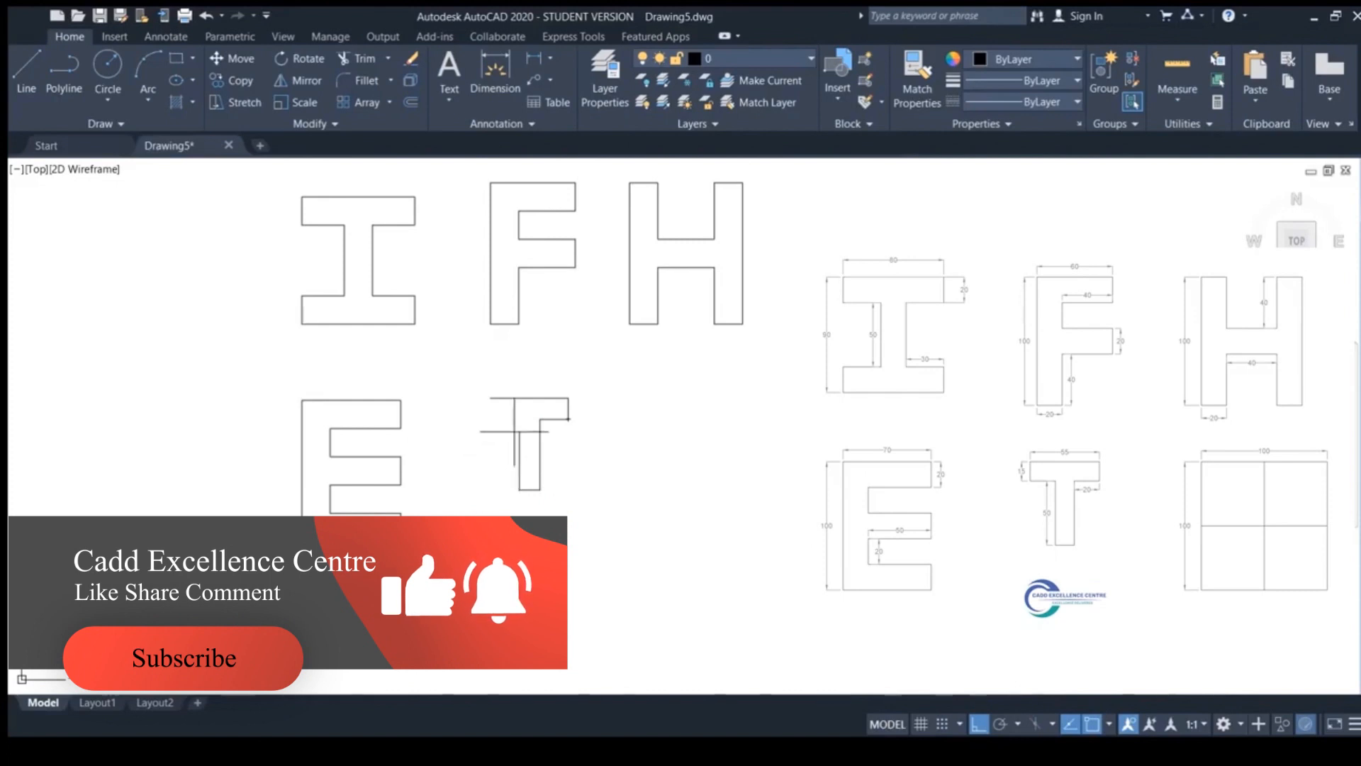
text(50)
key(Return)
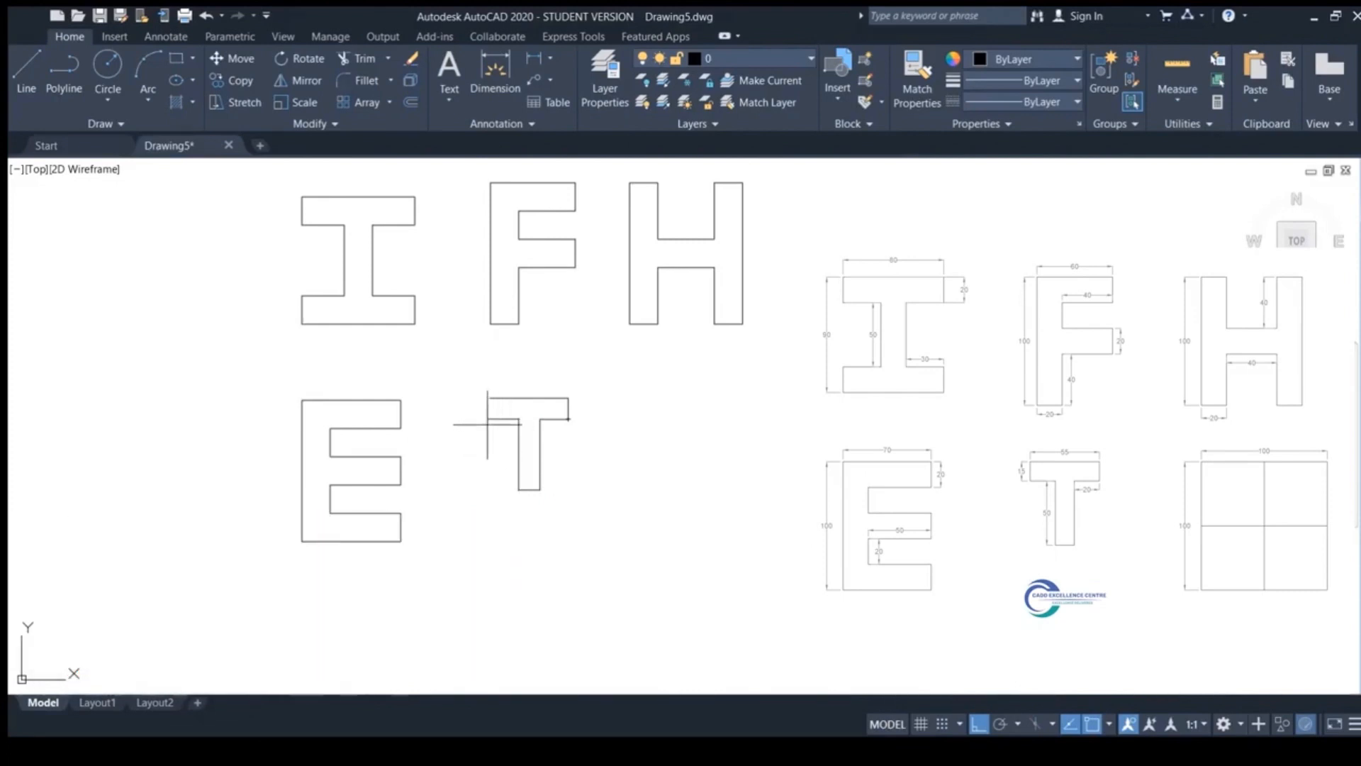
click(490, 419)
click(490, 398)
key(Escape)
Step: Below the H, aligned with its left edge, draw a closed square with 100-unit sides
middle_drag(672, 436, 496, 432)
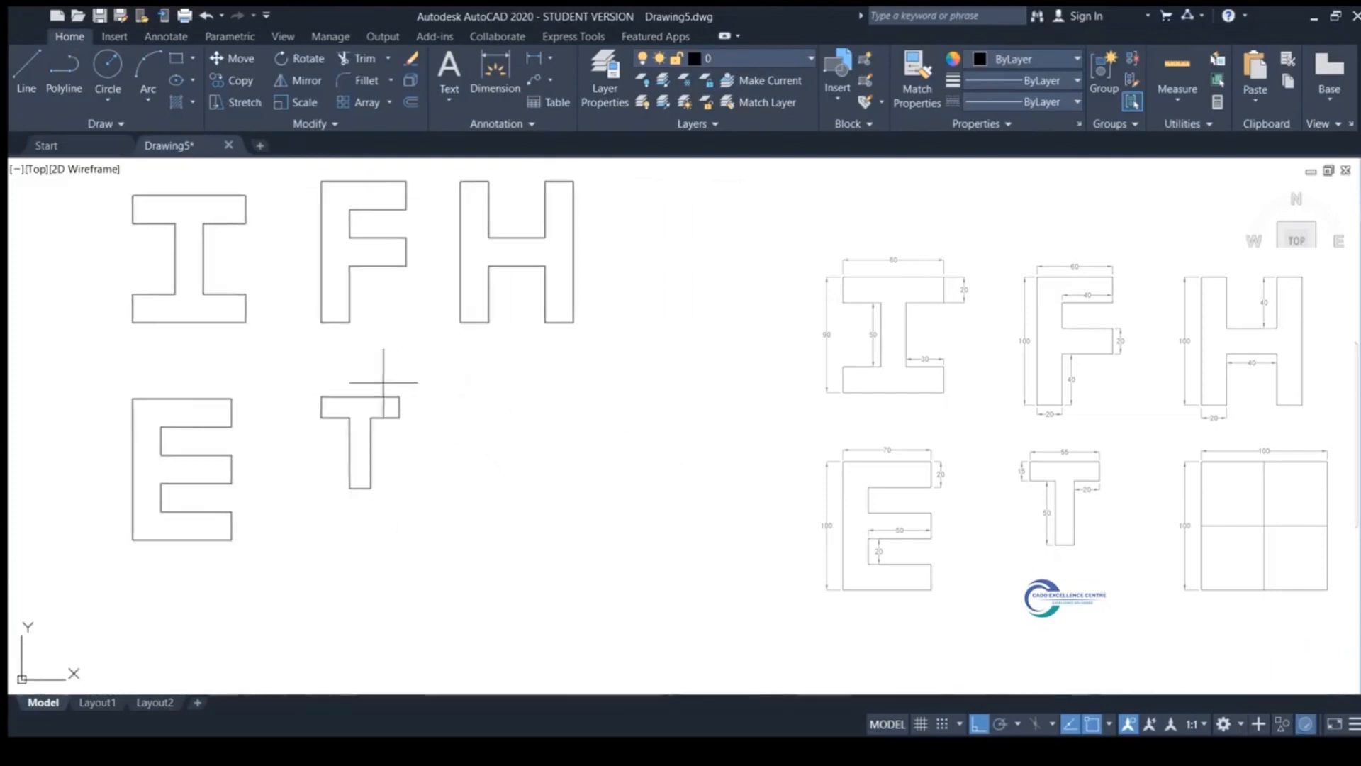
click(459, 394)
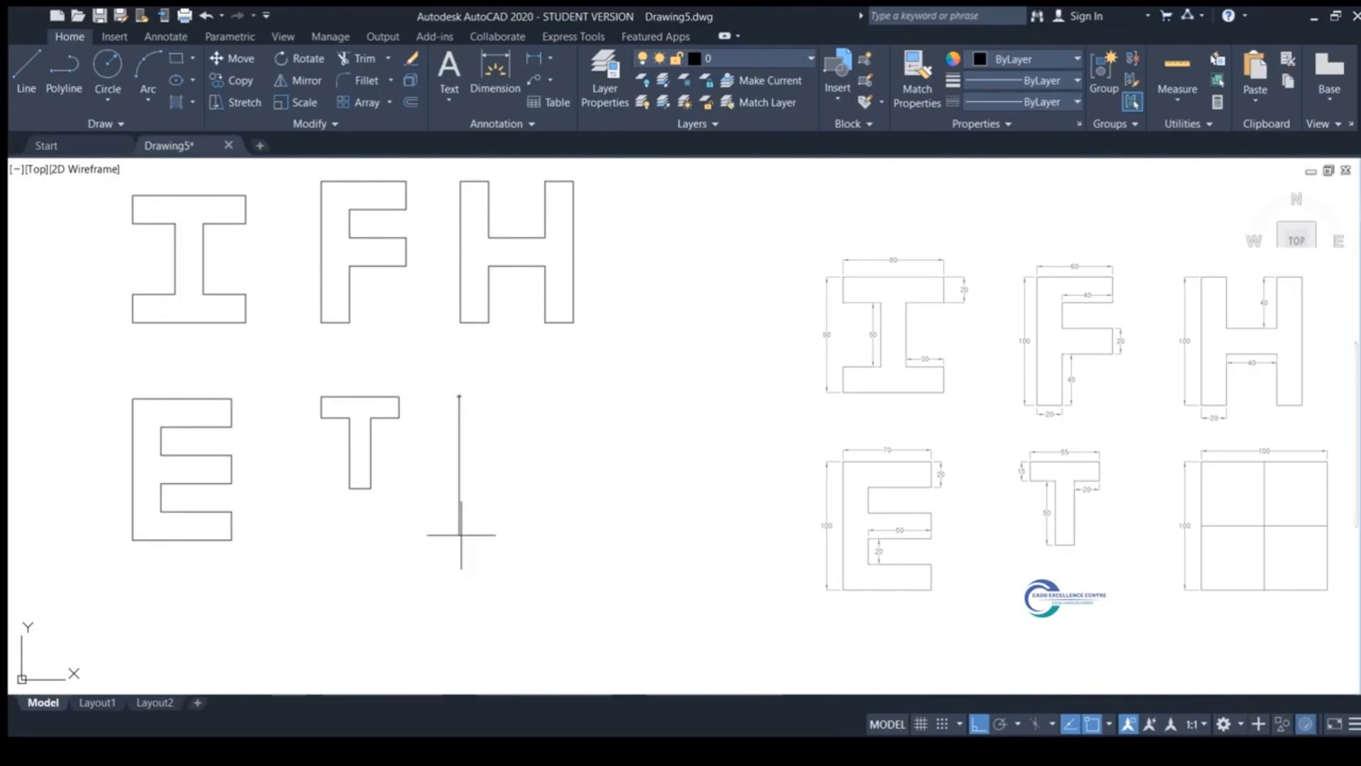
click(459, 537)
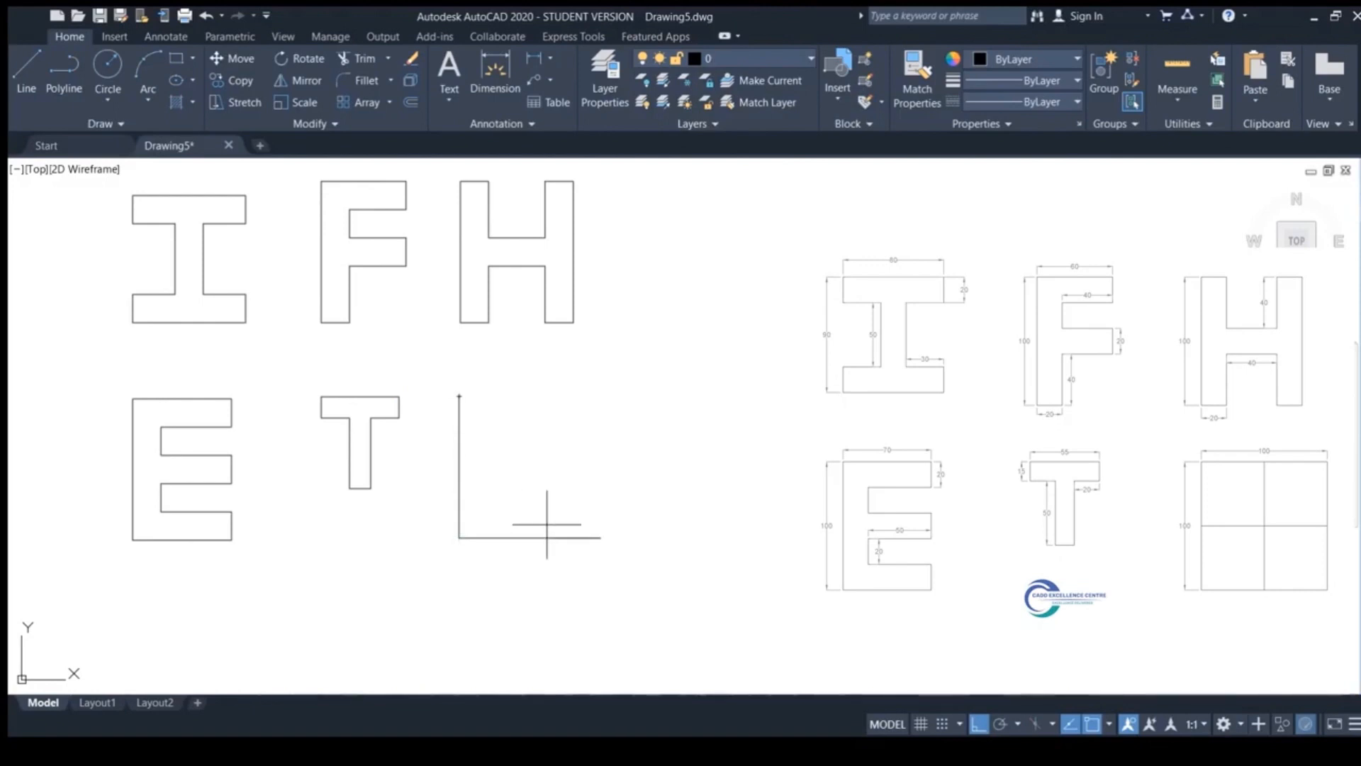
click(545, 398)
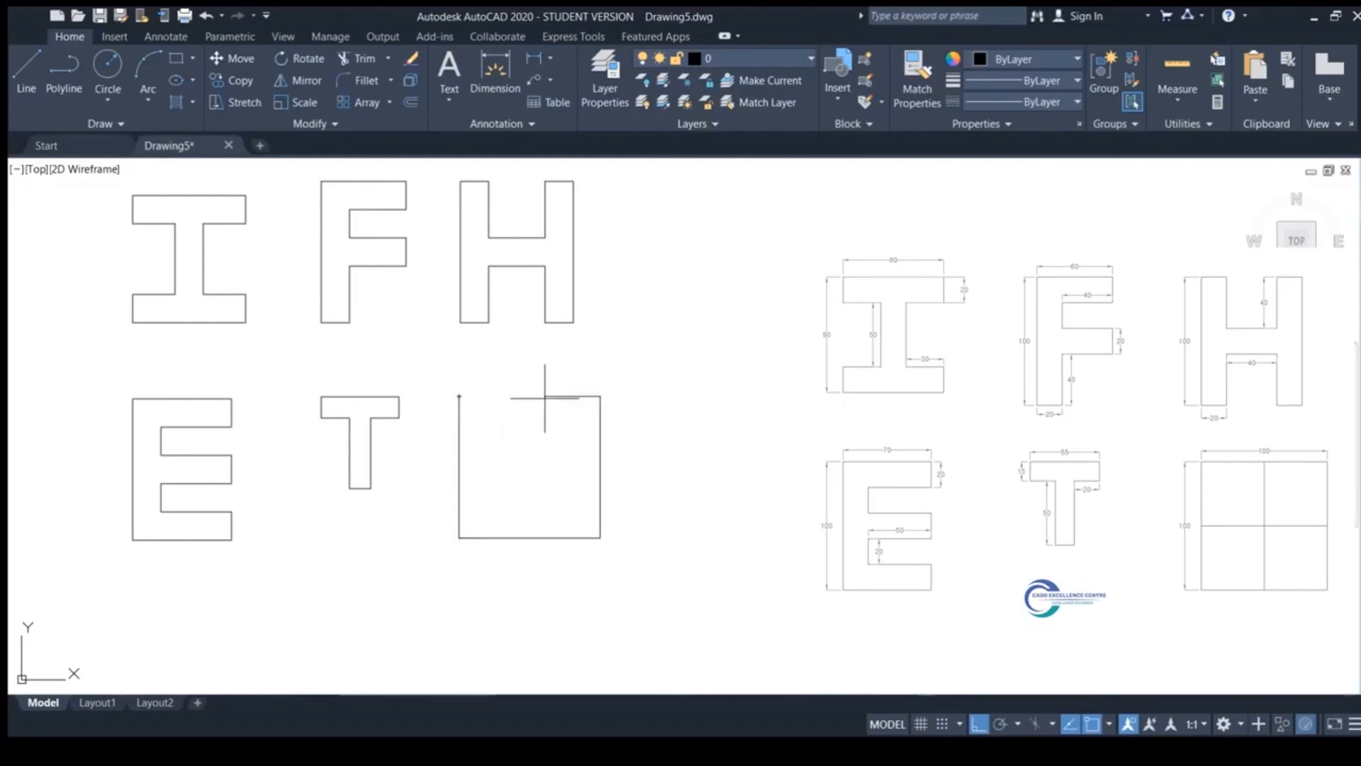
click(459, 396)
Step: Divide the square into four equal quarters with a vertical and a horizontal line between the midpoints of opposite sides
click(530, 397)
click(529, 537)
key(Return)
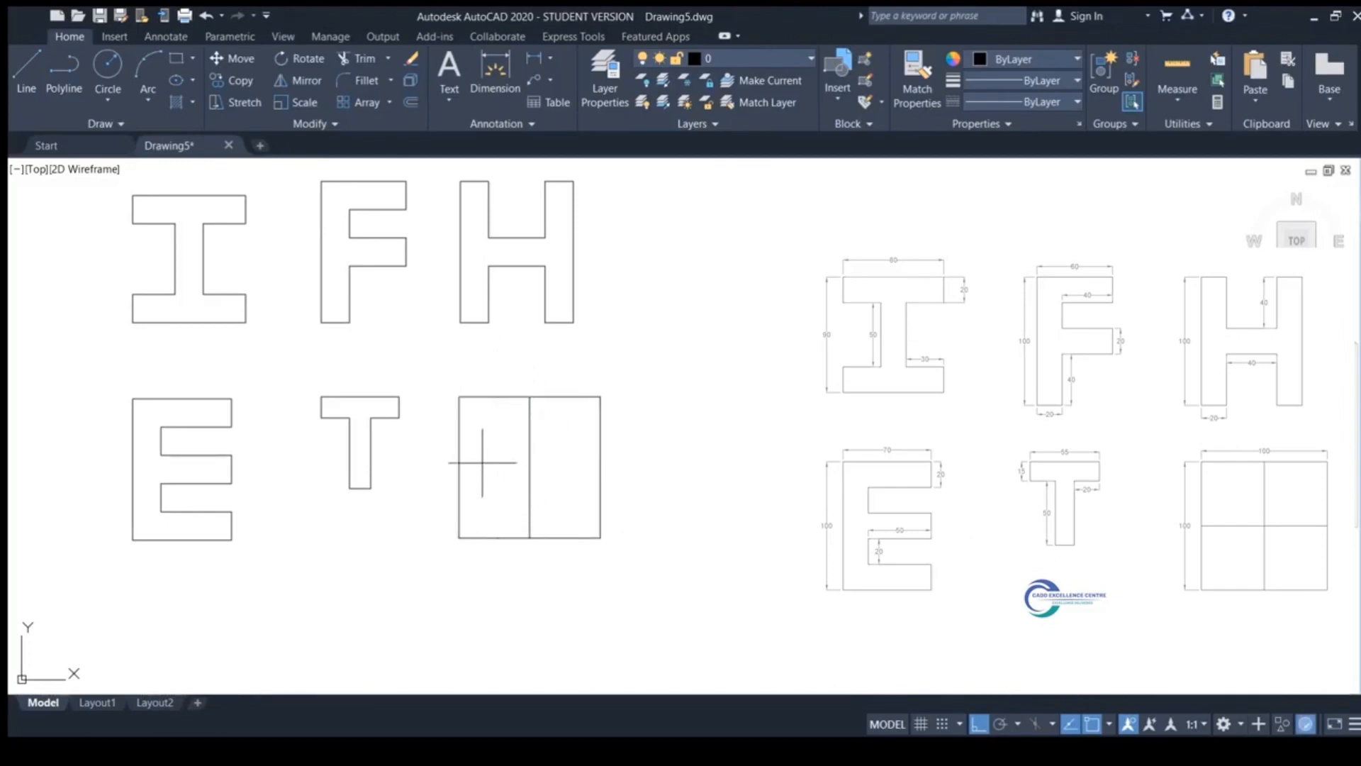
click(459, 467)
click(601, 467)
scroll(617, 450, down, 2)
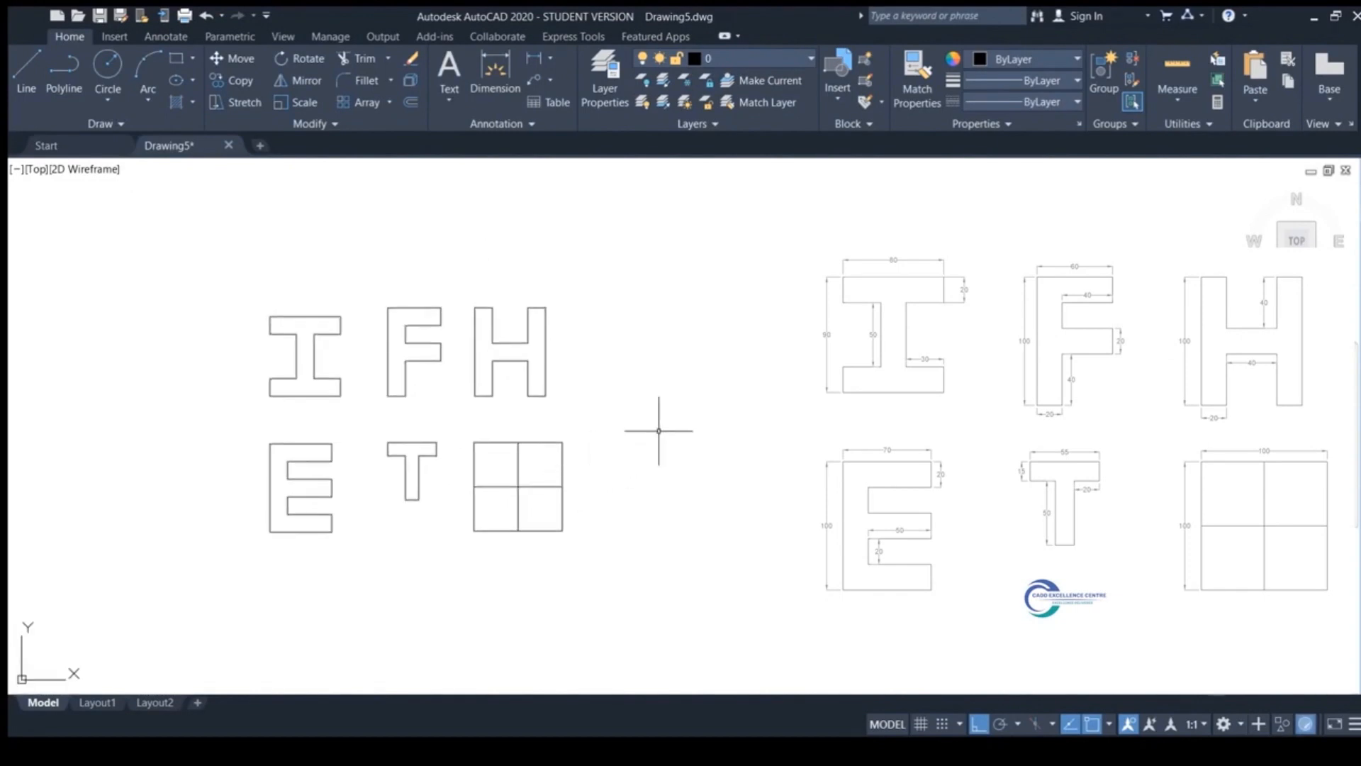